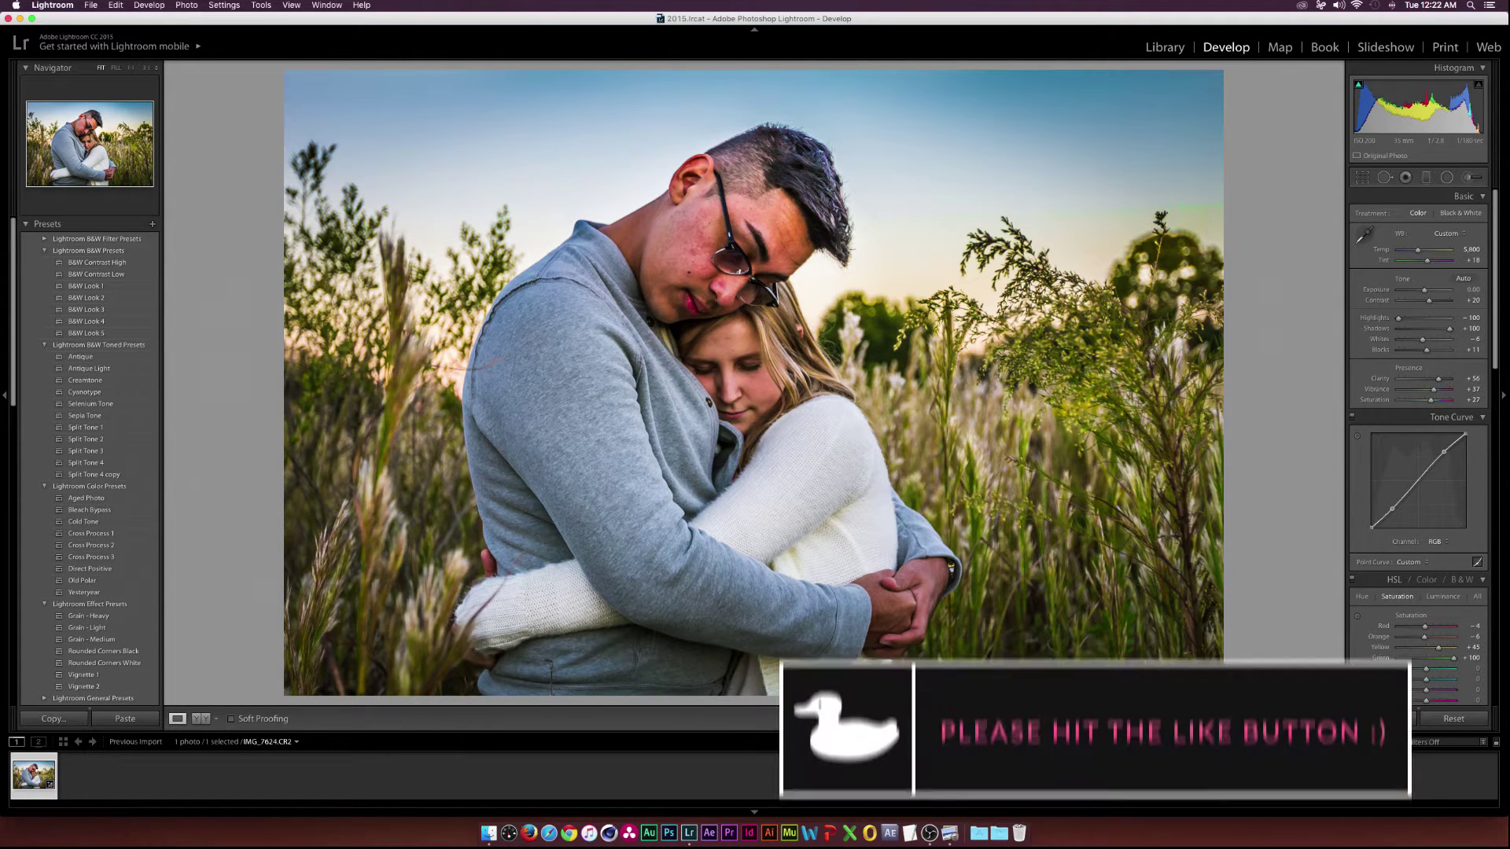
Reset all develop settings on IMG_7624.CR2 back to the unedited original
{"action": "left_click", "coordinate": [1447, 720]}
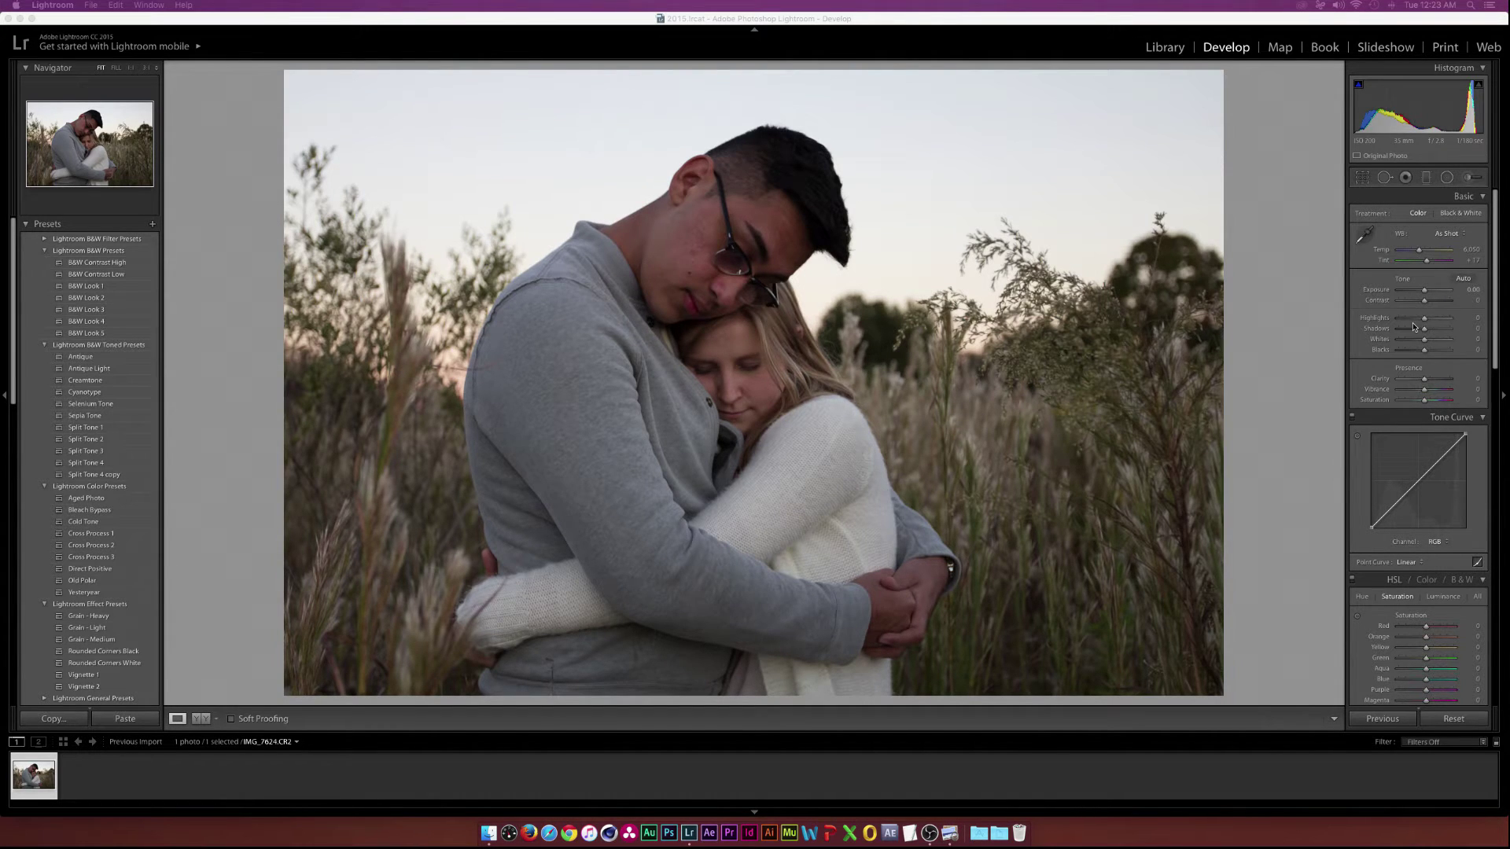
In the Basic panel, drag Highlights to -100 and Shadows to +100
{"action": "left_click", "coordinate": [1418, 318]}
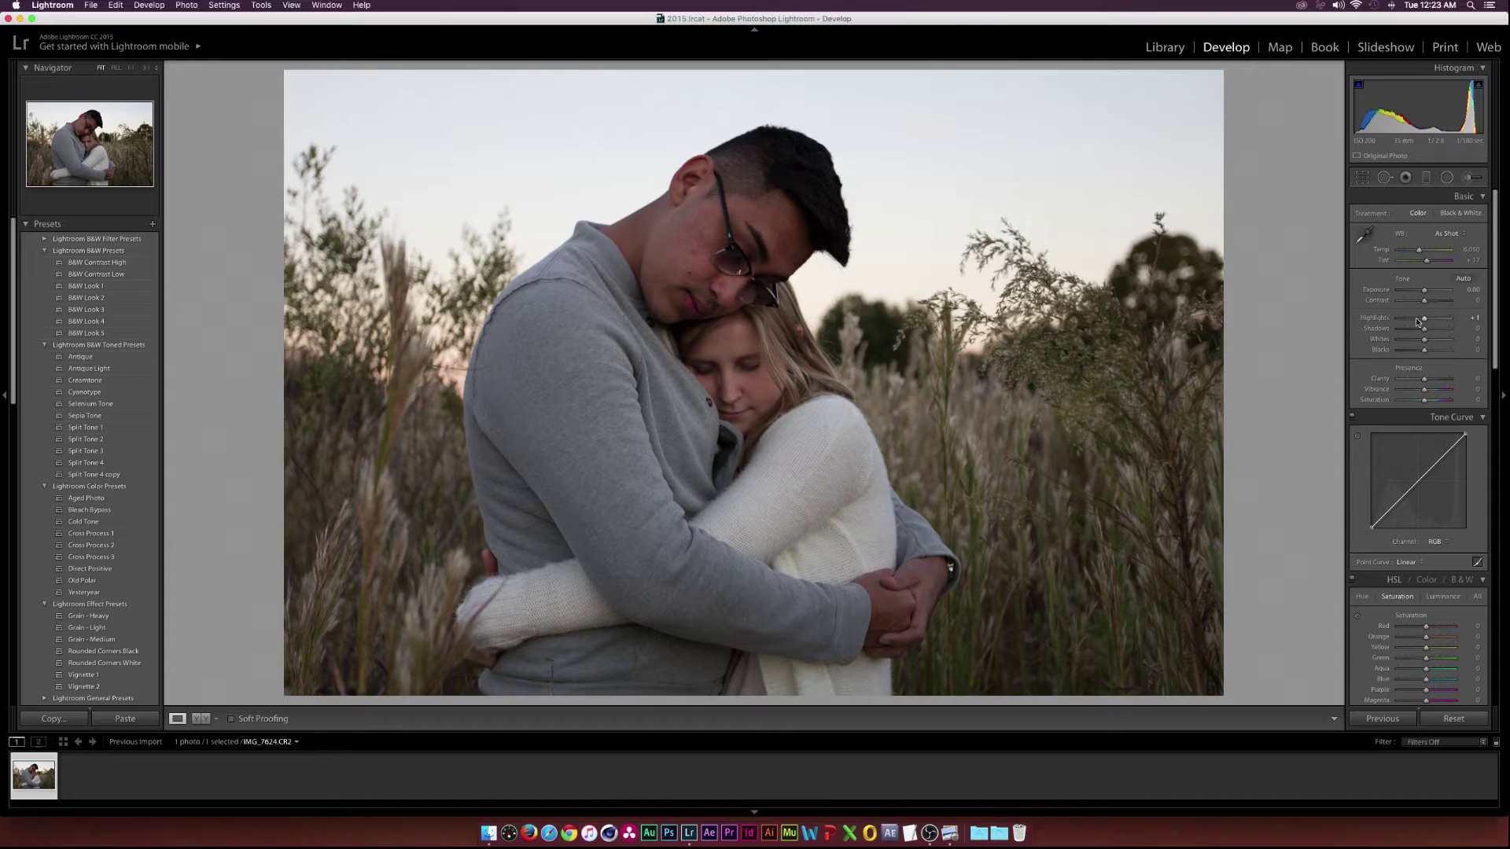
{"action": "left_click_drag", "start_coordinate": [1418, 321], "coordinate": [1337, 318]}
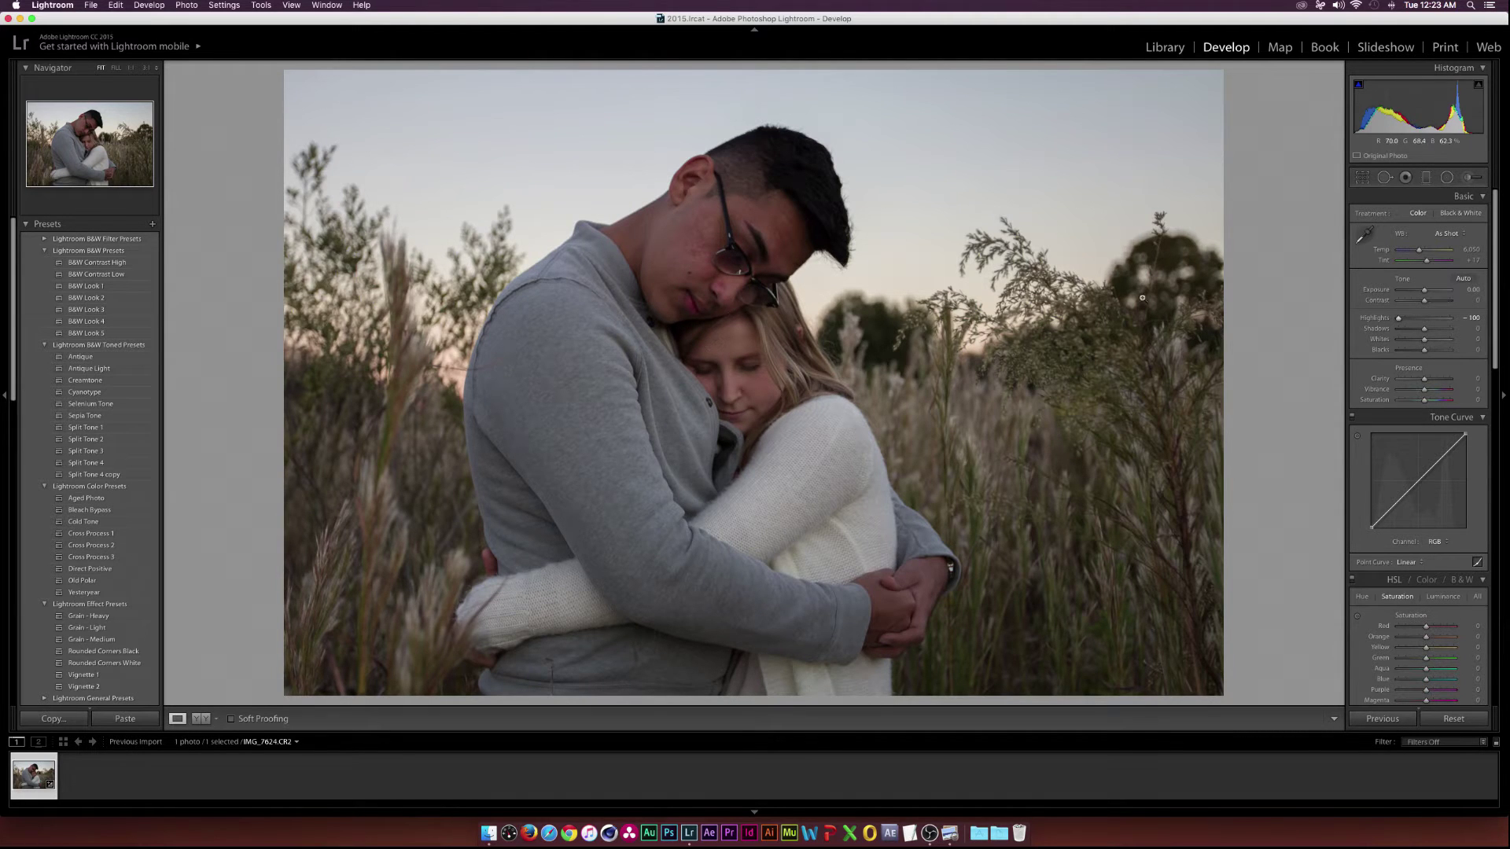
{"action": "left_click_drag", "start_coordinate": [1424, 328], "coordinate": [1461, 330]}
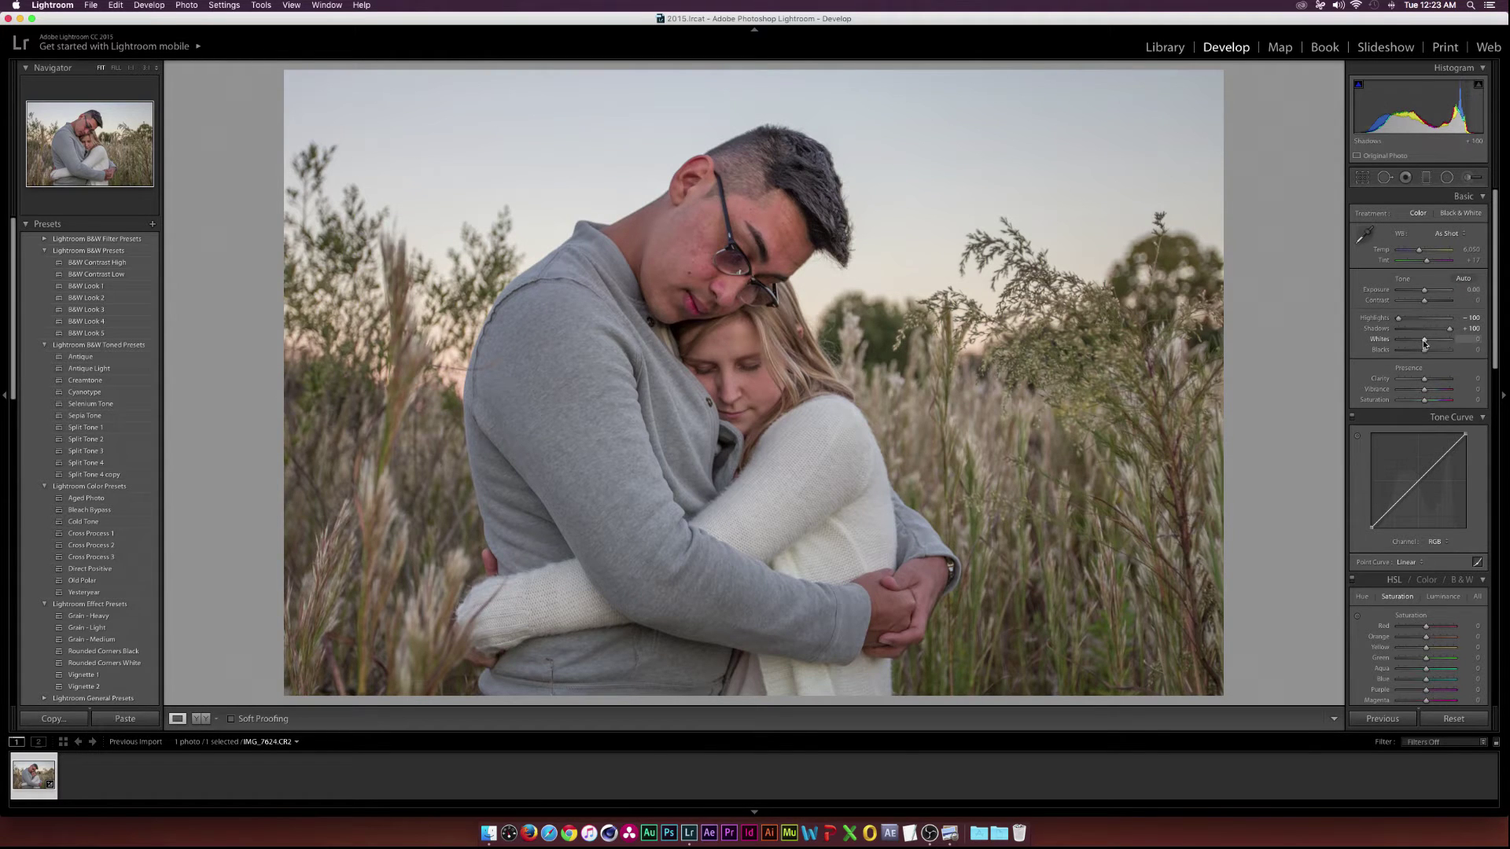
Lower Whites to -7, settle Clarity at +55 after overshooting, and raise Vibrance to +39
{"action": "left_click_drag", "start_coordinate": [1423, 339], "coordinate": [1429, 349]}
{"action": "left_click_drag", "start_coordinate": [1426, 381], "coordinate": [1437, 379]}
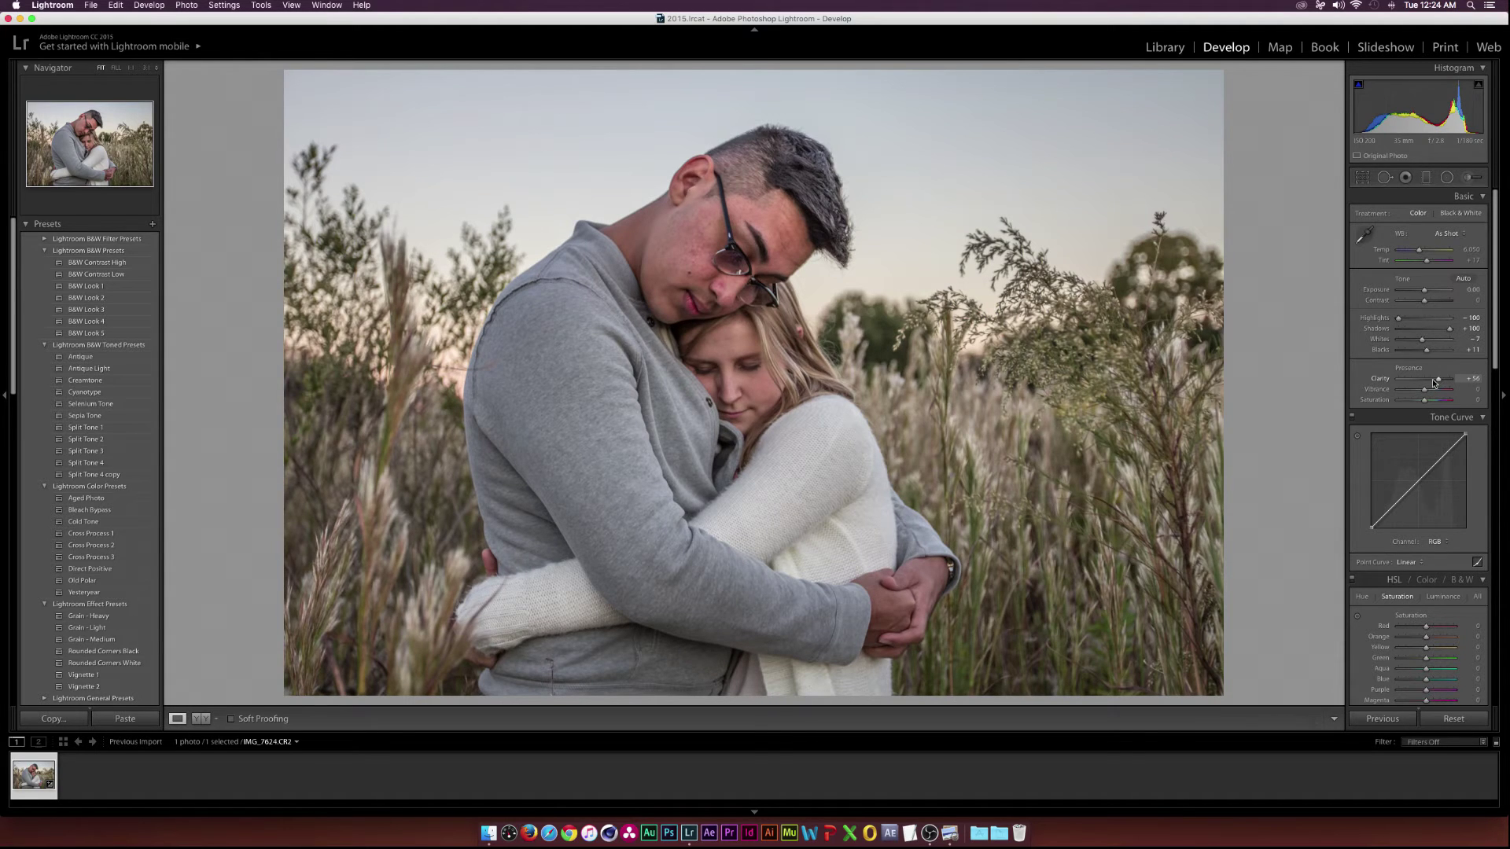
{"action": "left_click_drag", "start_coordinate": [1432, 380], "coordinate": [1453, 379]}
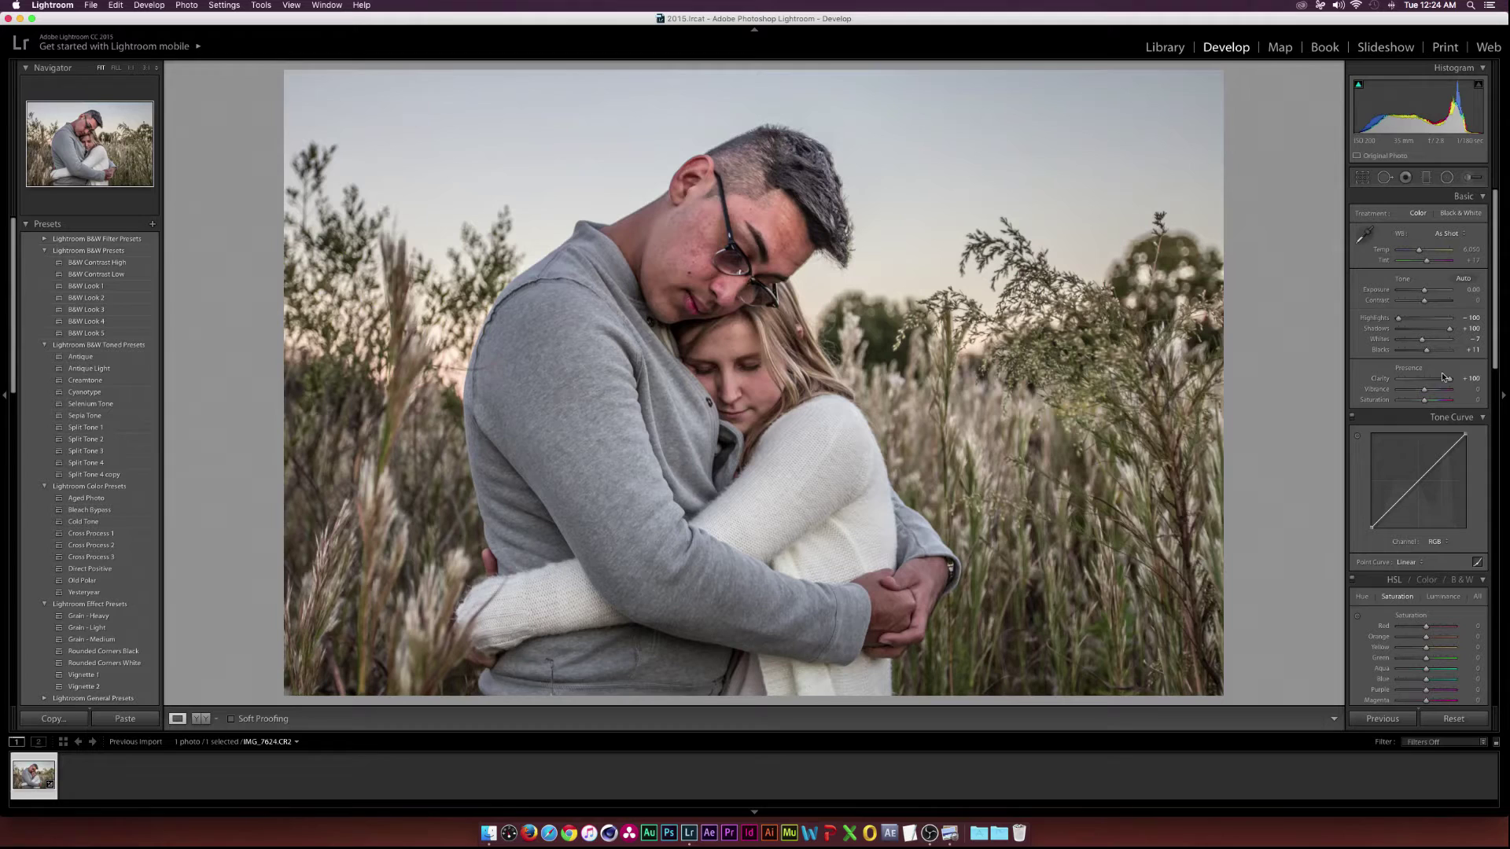
{"action": "left_click", "coordinate": [1441, 381]}
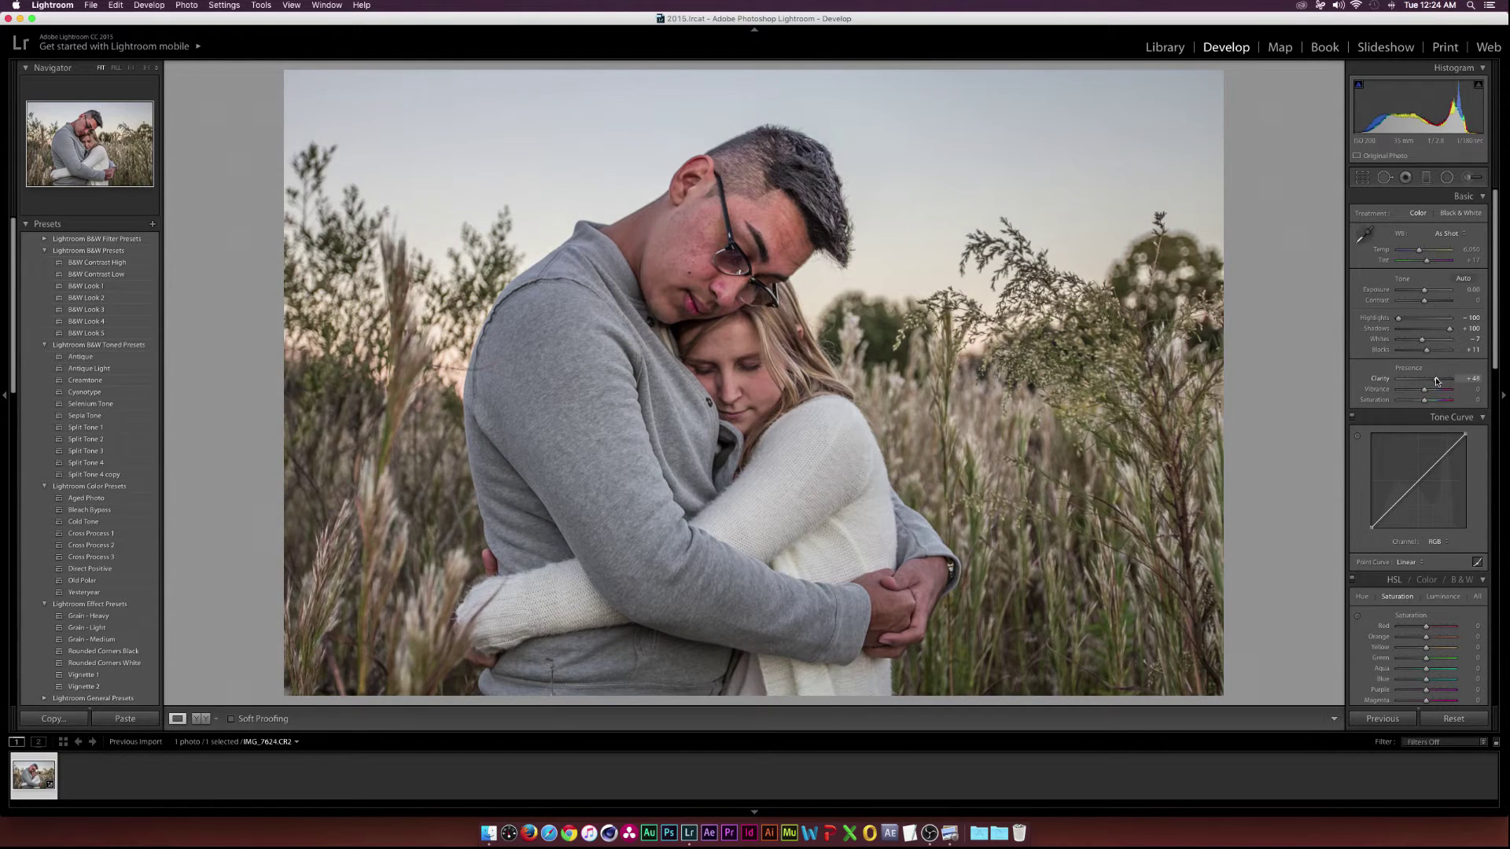
{"action": "left_click_drag", "start_coordinate": [1440, 381], "coordinate": [1438, 382]}
{"action": "left_click_drag", "start_coordinate": [1429, 393], "coordinate": [1432, 402]}
Set a neutral white balance by sampling the woman's white sweater with the WB eyedropper
{"action": "left_click", "coordinate": [1368, 238]}
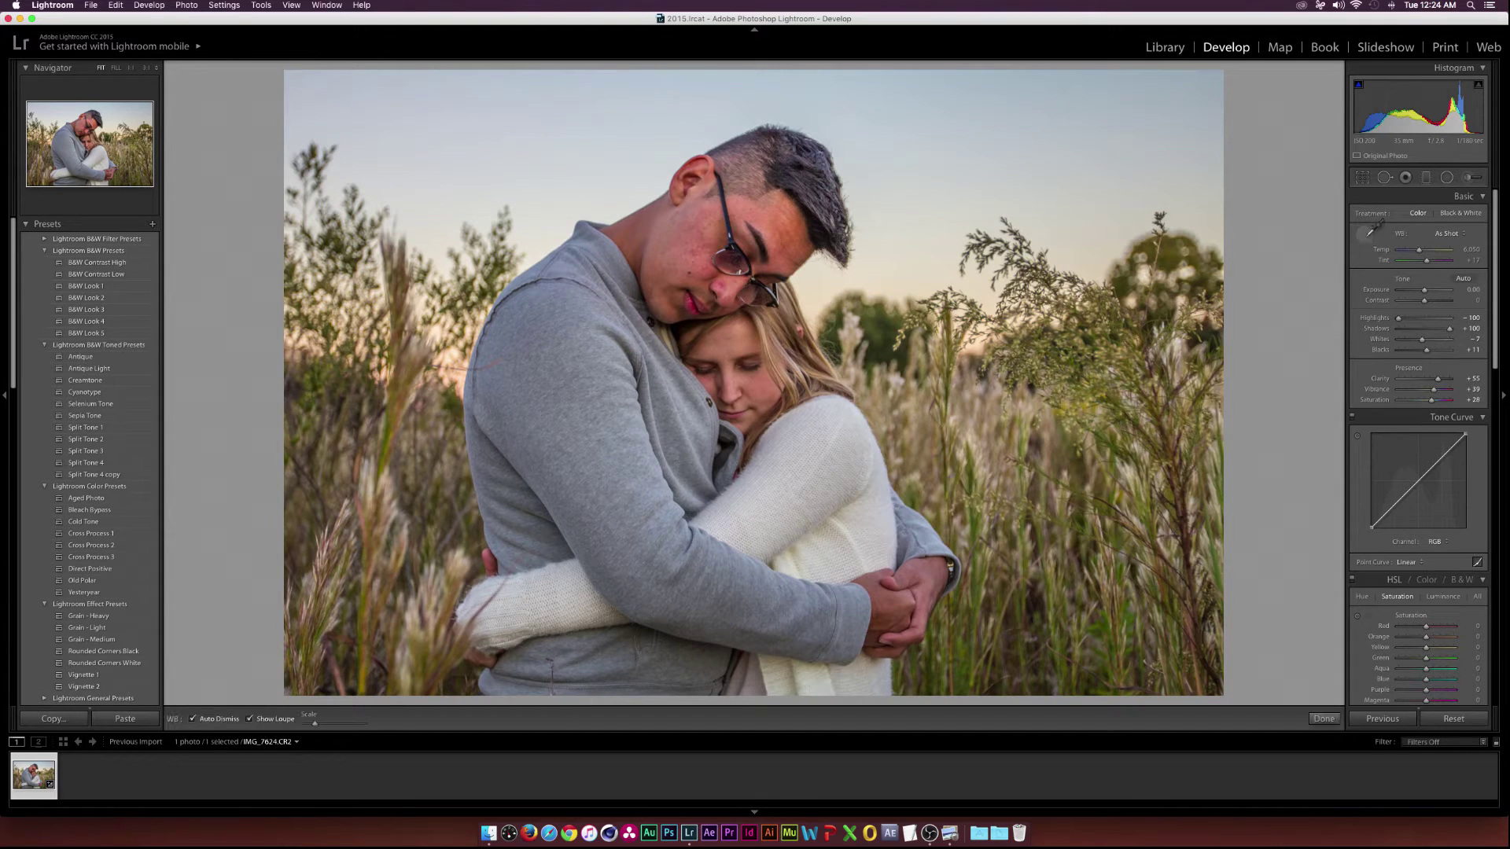
{"action": "left_click", "coordinate": [857, 519]}
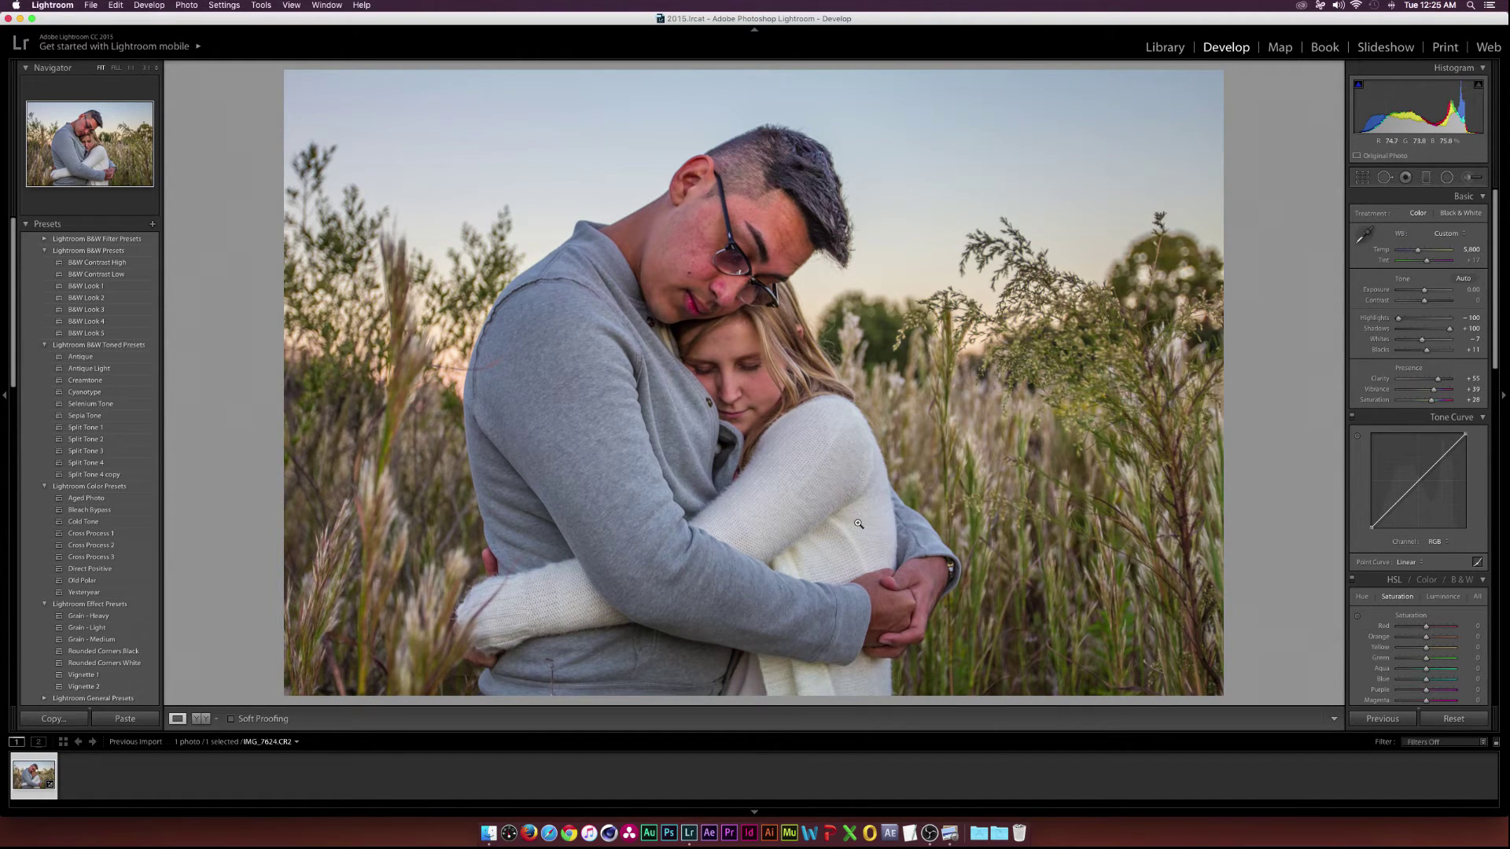
{"action": "scroll", "coordinate": [1408, 507], "scroll_direction": "down", "scroll_amount": 5}
Raise Sharpening Amount to 107 and enable Remove Chromatic Aberration in Lens Corrections
{"action": "scroll", "coordinate": [1408, 508], "scroll_direction": "down", "scroll_amount": 3}
{"action": "left_click_drag", "start_coordinate": [1408, 514], "coordinate": [1434, 515]}
{"action": "scroll", "coordinate": [1435, 515], "scroll_direction": "down", "scroll_amount": 3}
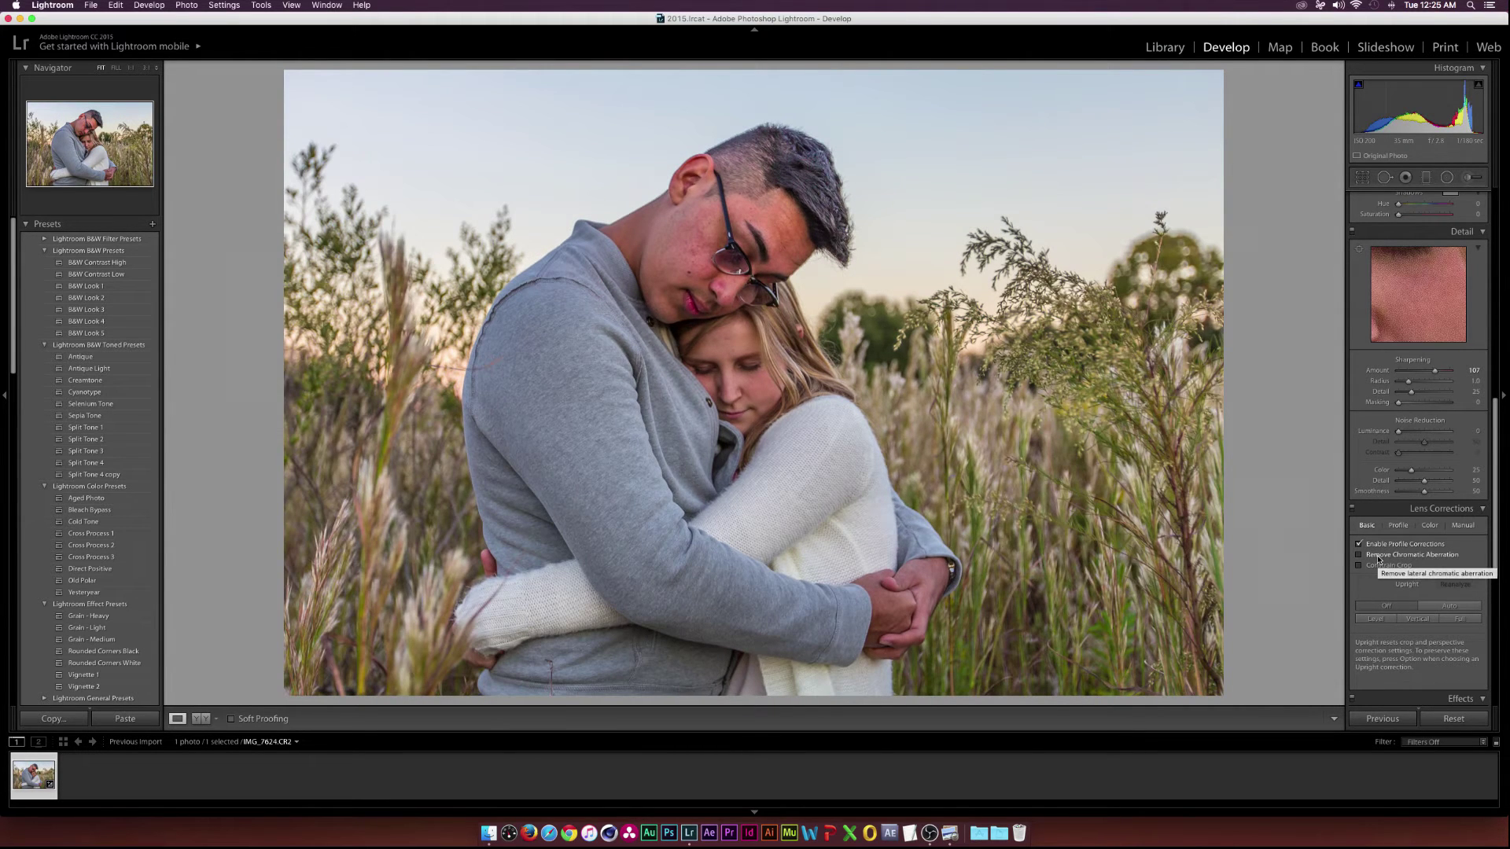
{"action": "left_click", "coordinate": [1378, 556]}
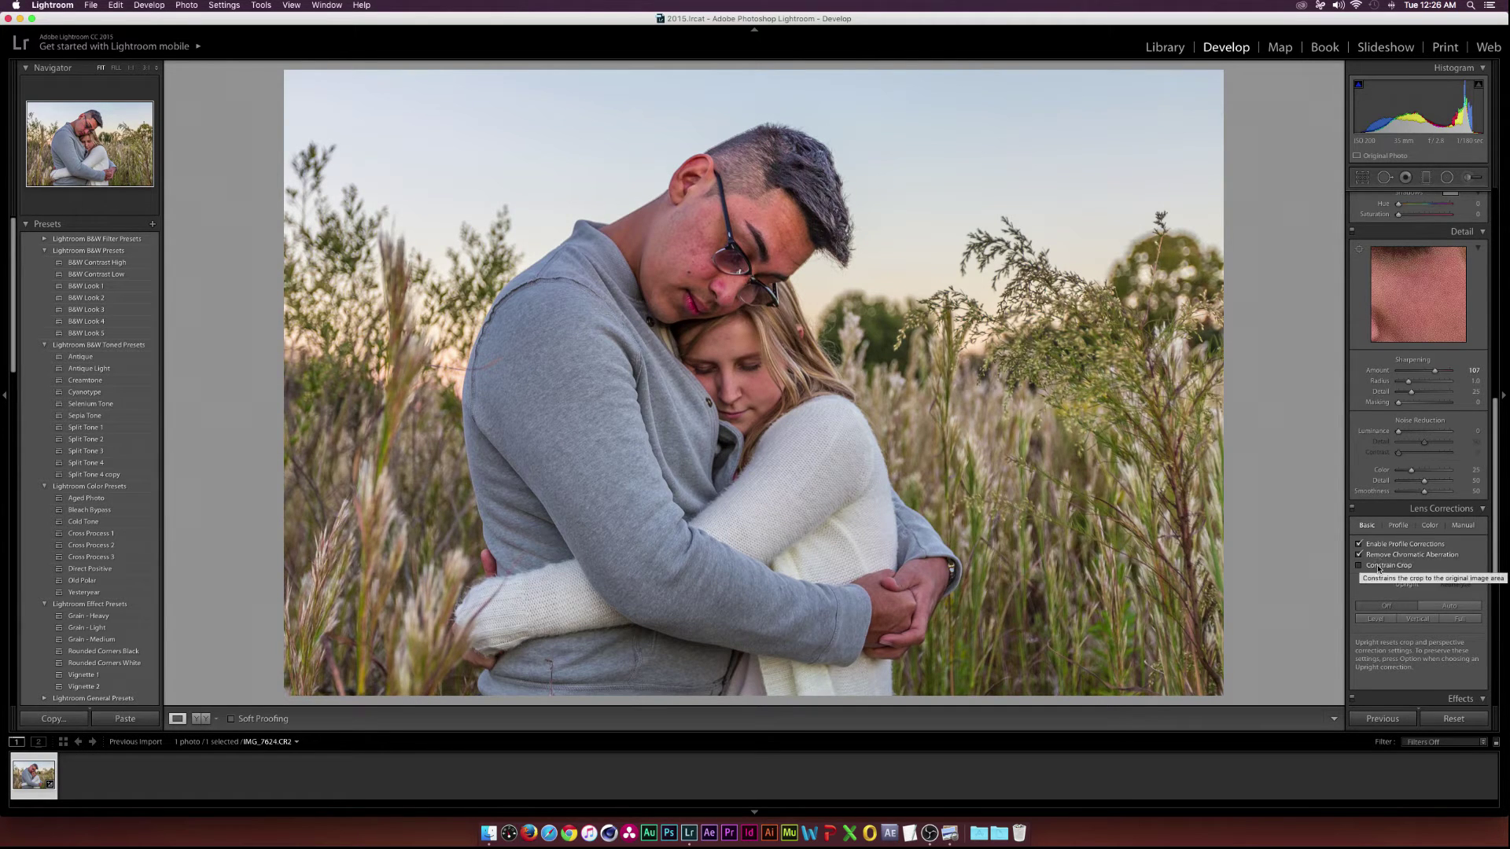
{"action": "scroll", "coordinate": [1389, 570], "scroll_direction": "up", "scroll_amount": 10}
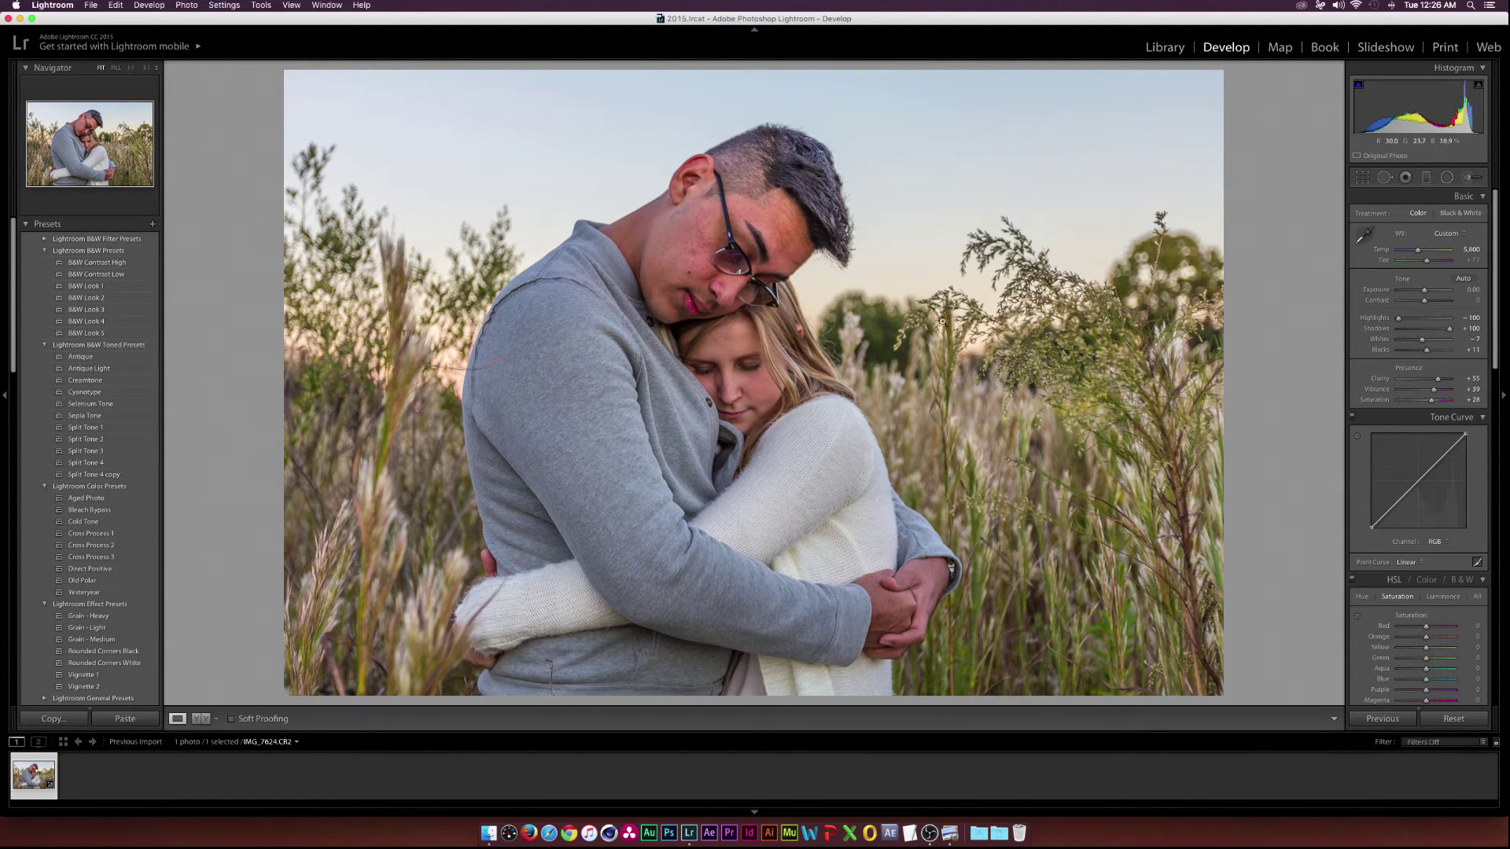
Paint an Adjustment Brush with Highlights +100 and Saturation 0 over the man's head and face
{"action": "left_click", "coordinate": [1473, 177]}
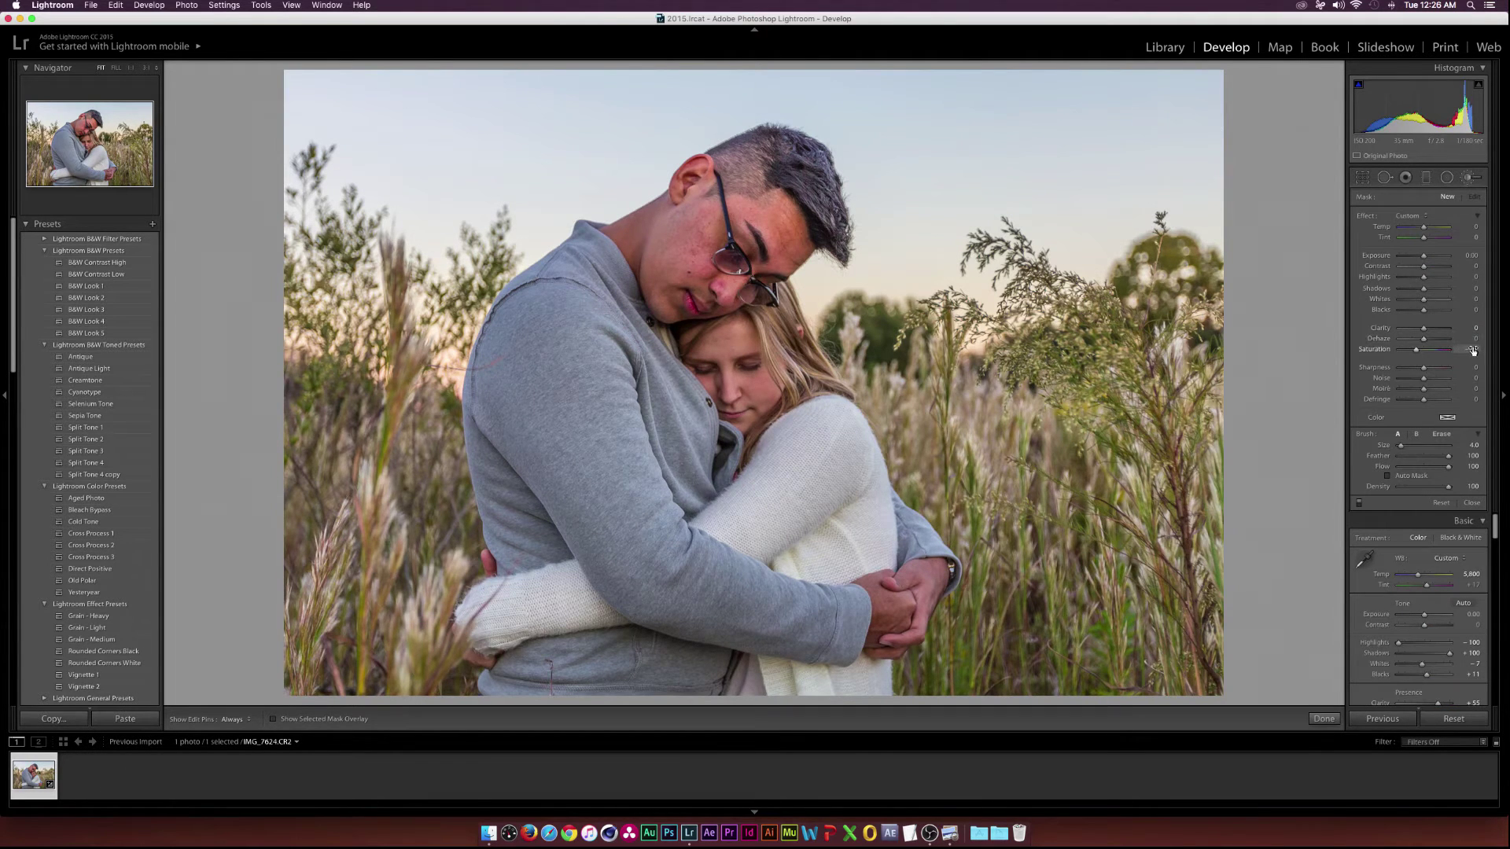
{"action": "left_click", "coordinate": [1473, 350]}
{"action": "type", "text": "0"}
{"action": "key", "text": "Return"}
{"action": "scroll", "coordinate": [706, 422], "scroll_direction": "up", "scroll_amount": 3}
{"action": "scroll", "coordinate": [705, 422], "scroll_direction": "up", "scroll_amount": 8}
{"action": "scroll", "coordinate": [720, 425], "scroll_direction": "down", "scroll_amount": 1}
{"action": "key", "text": "h"}
{"action": "key", "text": "bracketleft"}
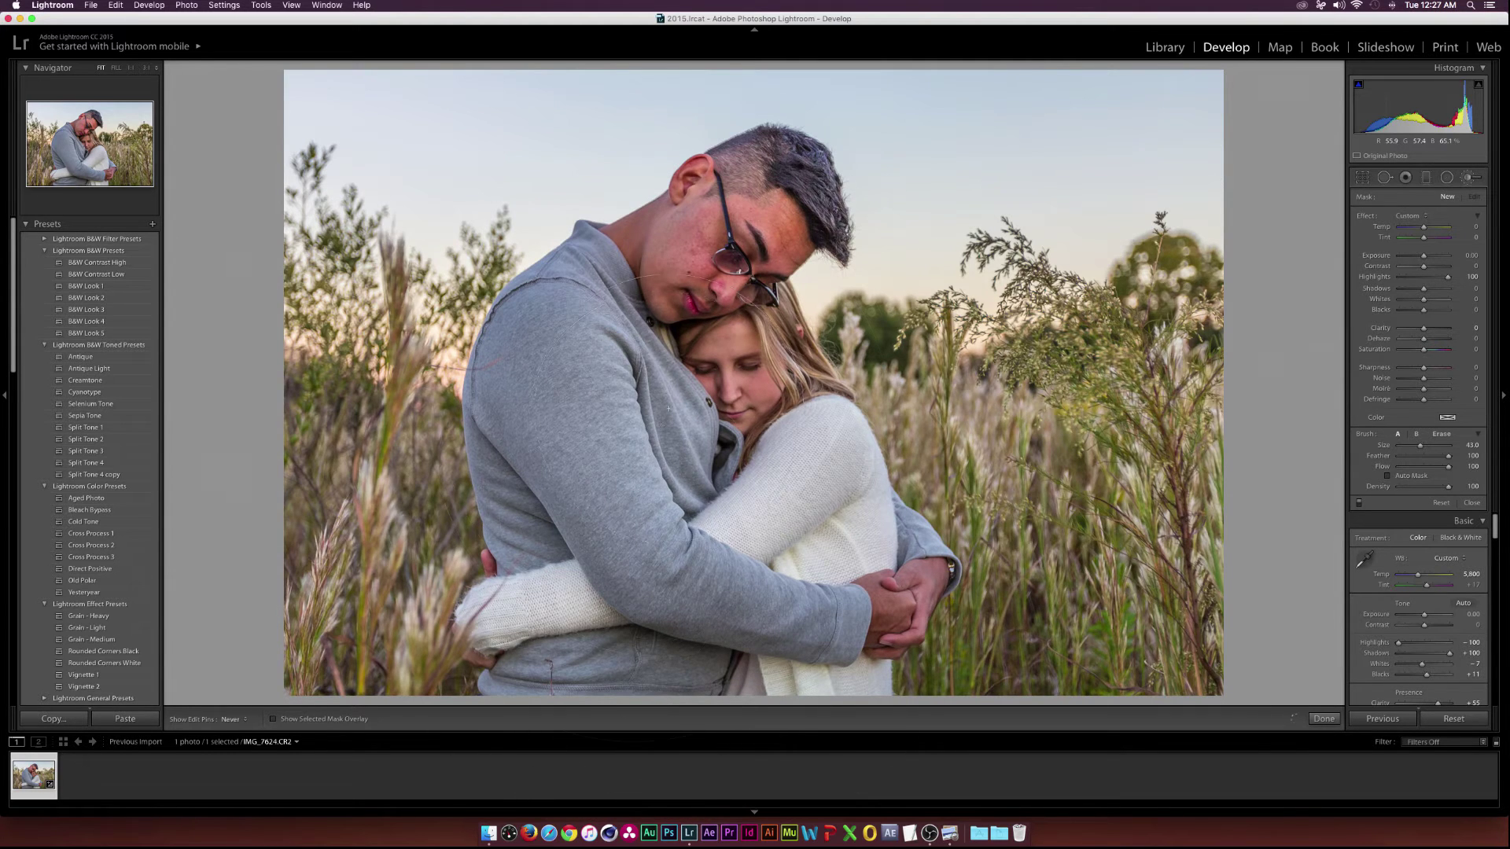
{"action": "left_click_drag", "start_coordinate": [645, 188], "coordinate": [794, 181]}
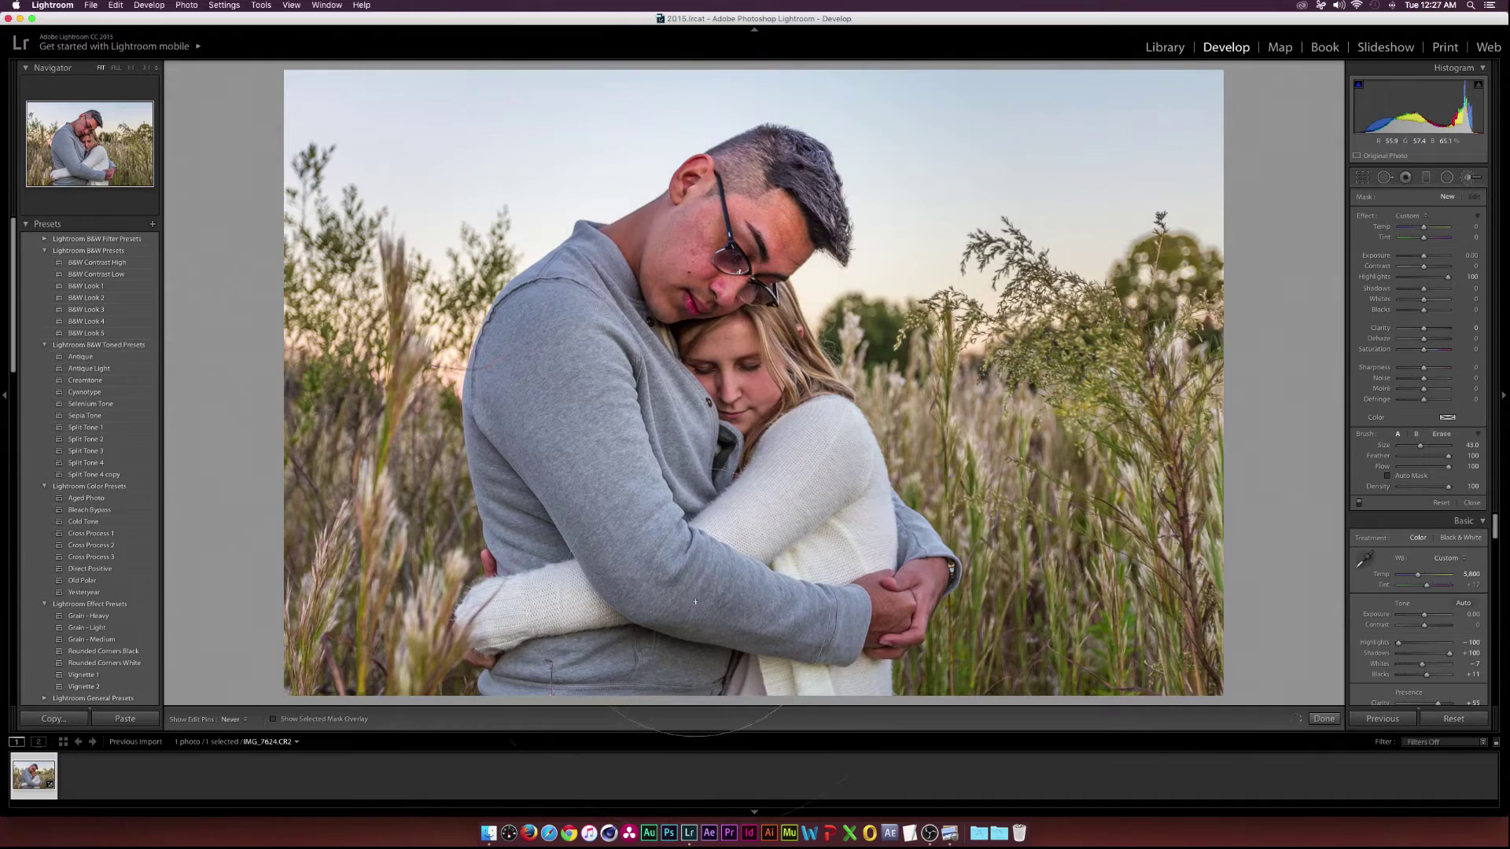
{"action": "key", "text": "h"}
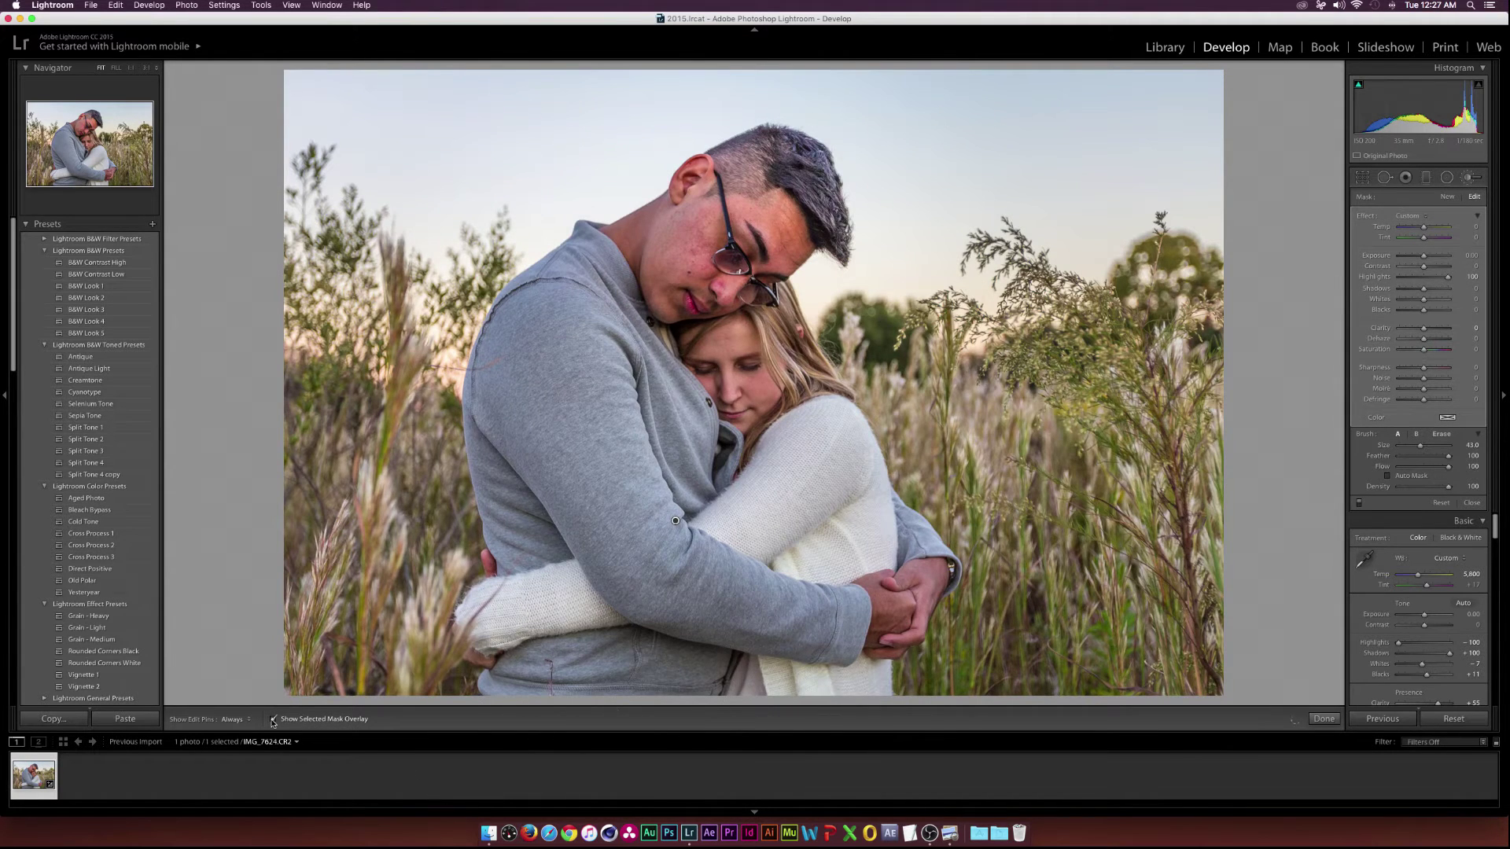
{"action": "left_click", "coordinate": [272, 720]}
{"action": "left_click", "coordinate": [273, 720]}
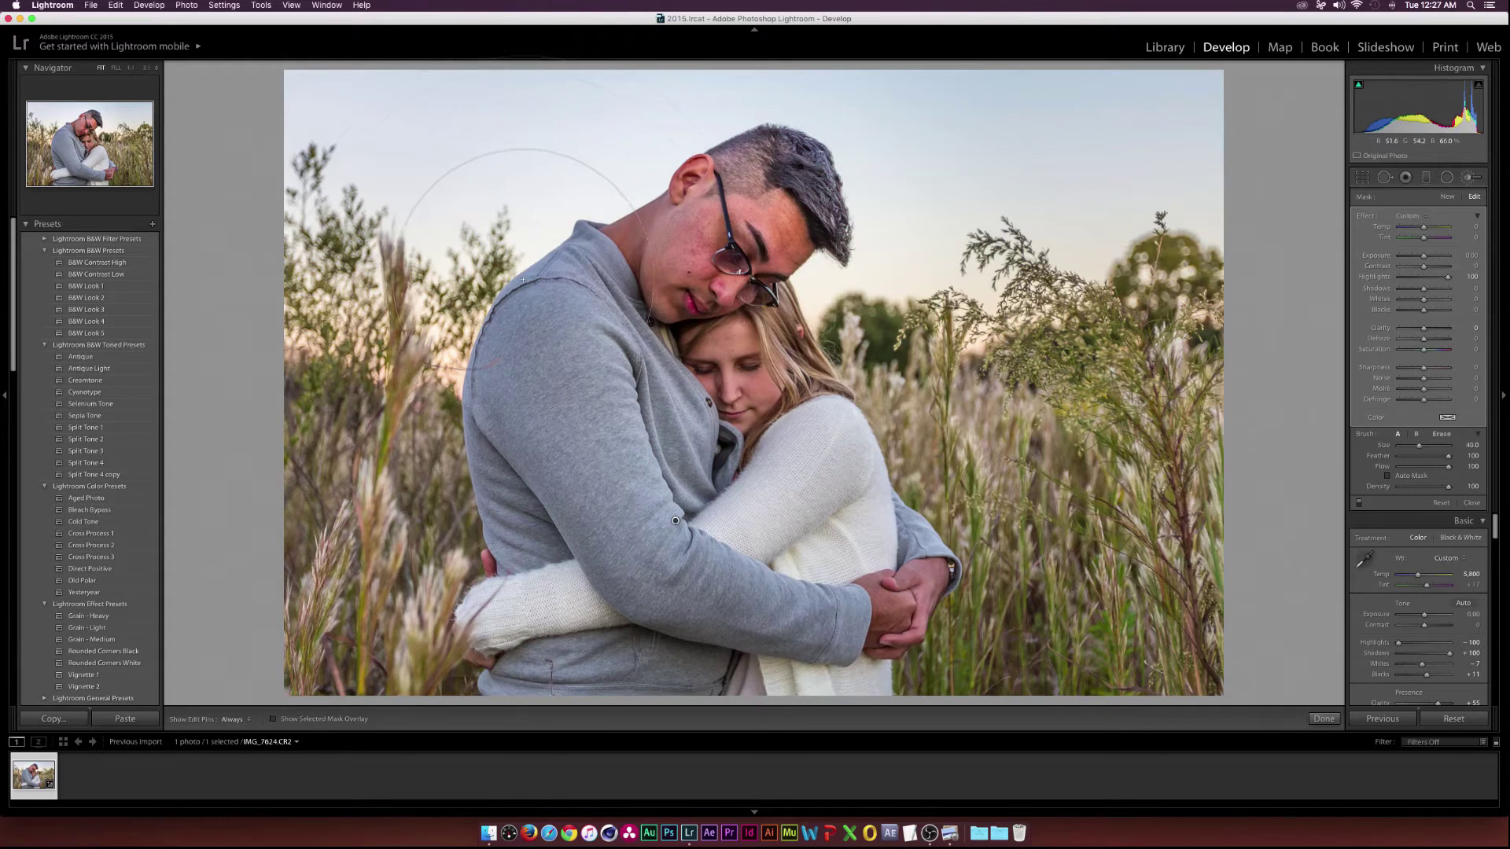
Erase the brush mask from the surrounding sky and left grass with the overlay shown, then finish
{"action": "key", "text": "alt"}
{"action": "scroll", "coordinate": [556, 178], "scroll_direction": "up", "scroll_amount": 1}
{"action": "key", "text": "o"}
{"action": "key", "text": "h"}
{"action": "mouse_move", "coordinate": [543, 145]}
{"action": "left_mouse_down"}
{"action": "mouse_move", "coordinate": [677, 104]}
{"action": "mouse_move", "coordinate": [438, 176]}
{"action": "mouse_move", "coordinate": [588, 91]}
{"action": "left_mouse_up"}
{"action": "left_click_drag", "start_coordinate": [397, 627], "coordinate": [430, 635]}
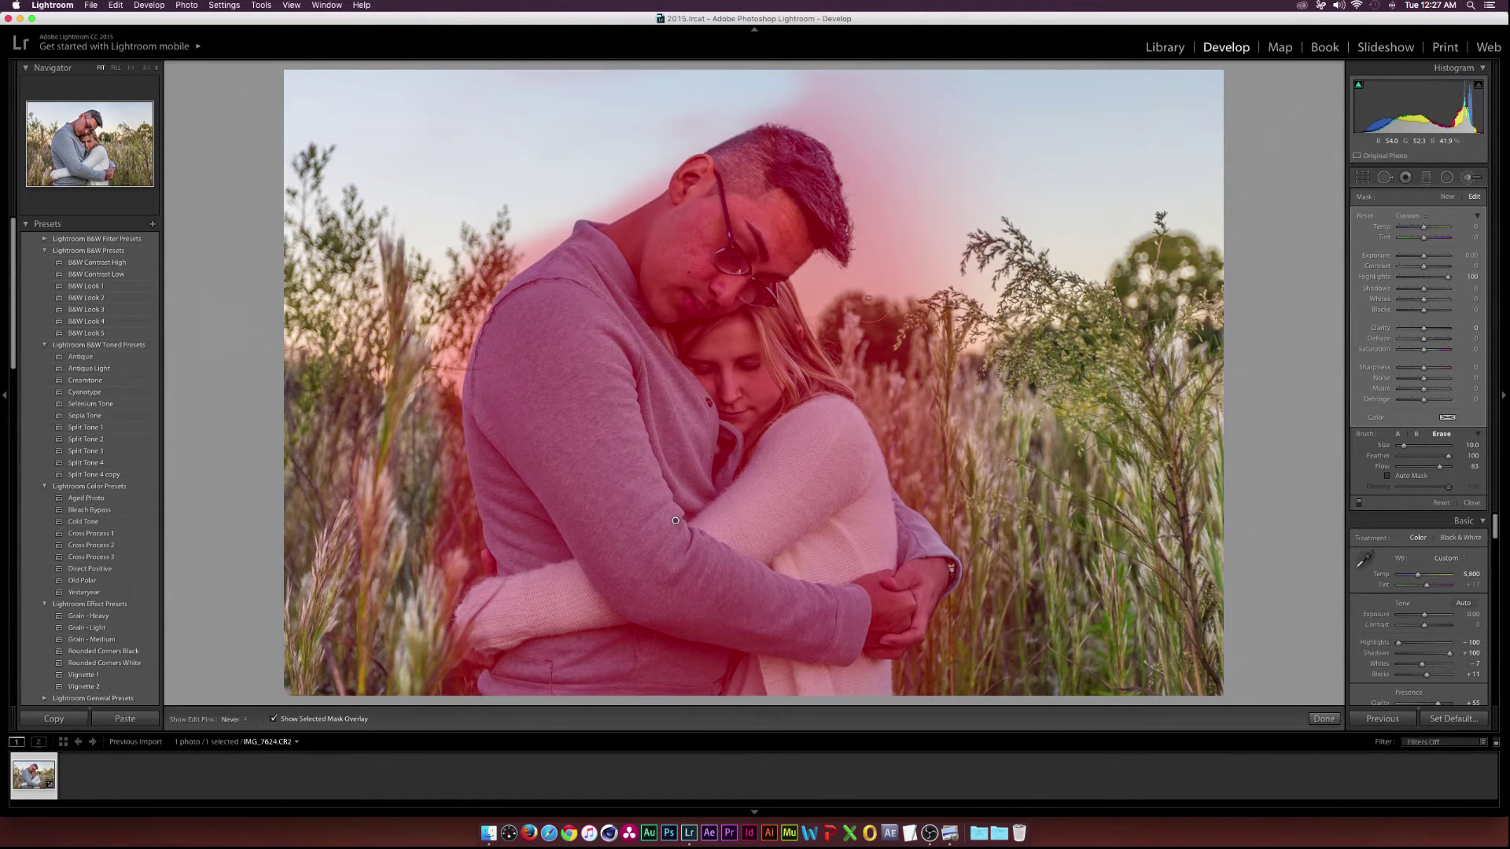
{"action": "mouse_move", "coordinate": [877, 330]}
{"action": "left_mouse_down"}
{"action": "mouse_move", "coordinate": [880, 354]}
{"action": "mouse_move", "coordinate": [935, 236]}
{"action": "left_mouse_up"}
{"action": "left_click_drag", "start_coordinate": [788, 88], "coordinate": [935, 236]}
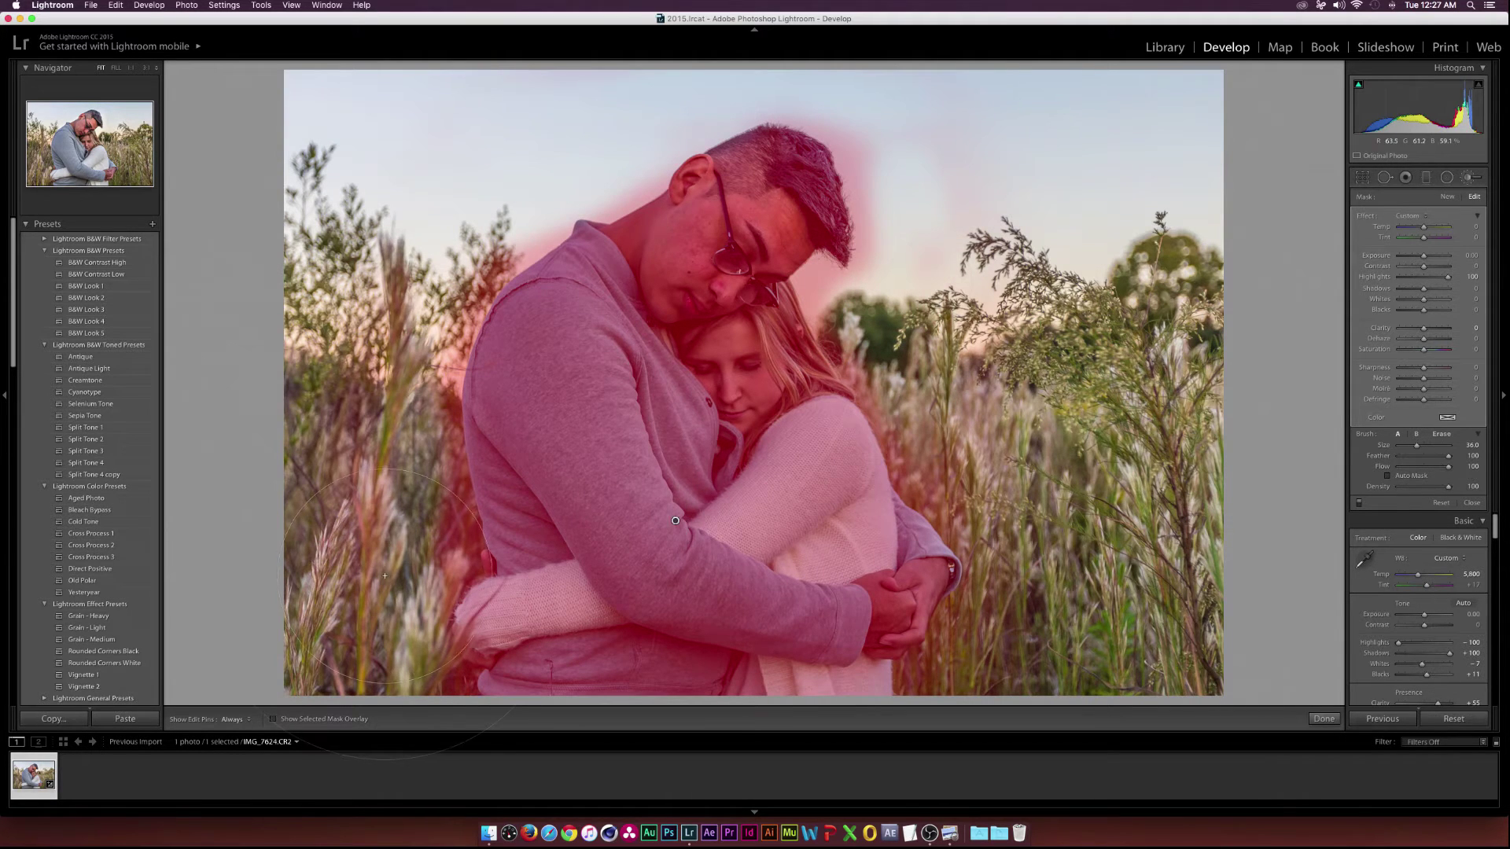
{"action": "left_click", "coordinate": [1475, 179]}
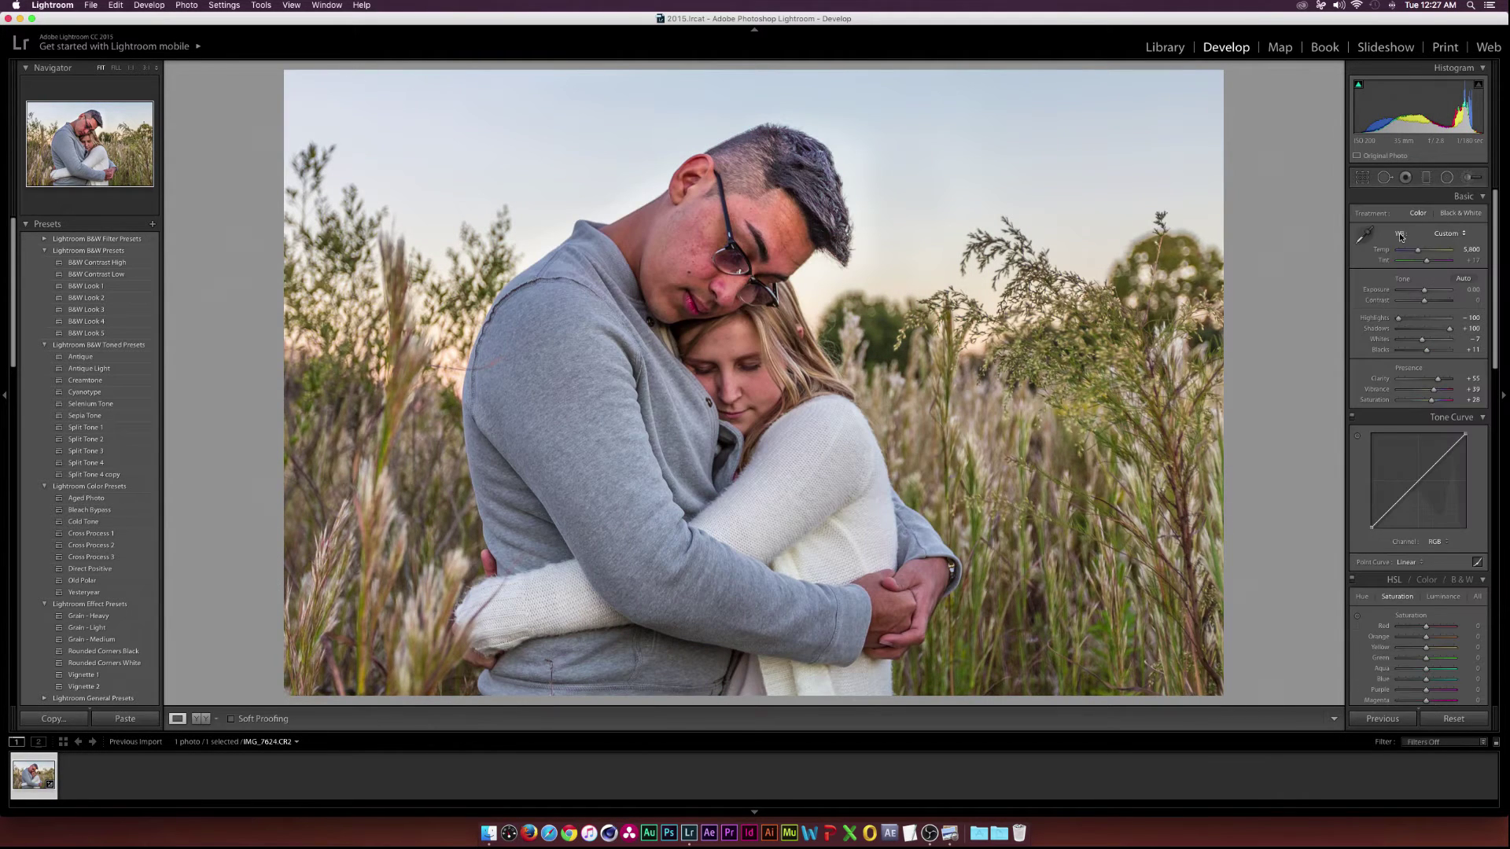
{"action": "left_click", "coordinate": [1445, 725]}
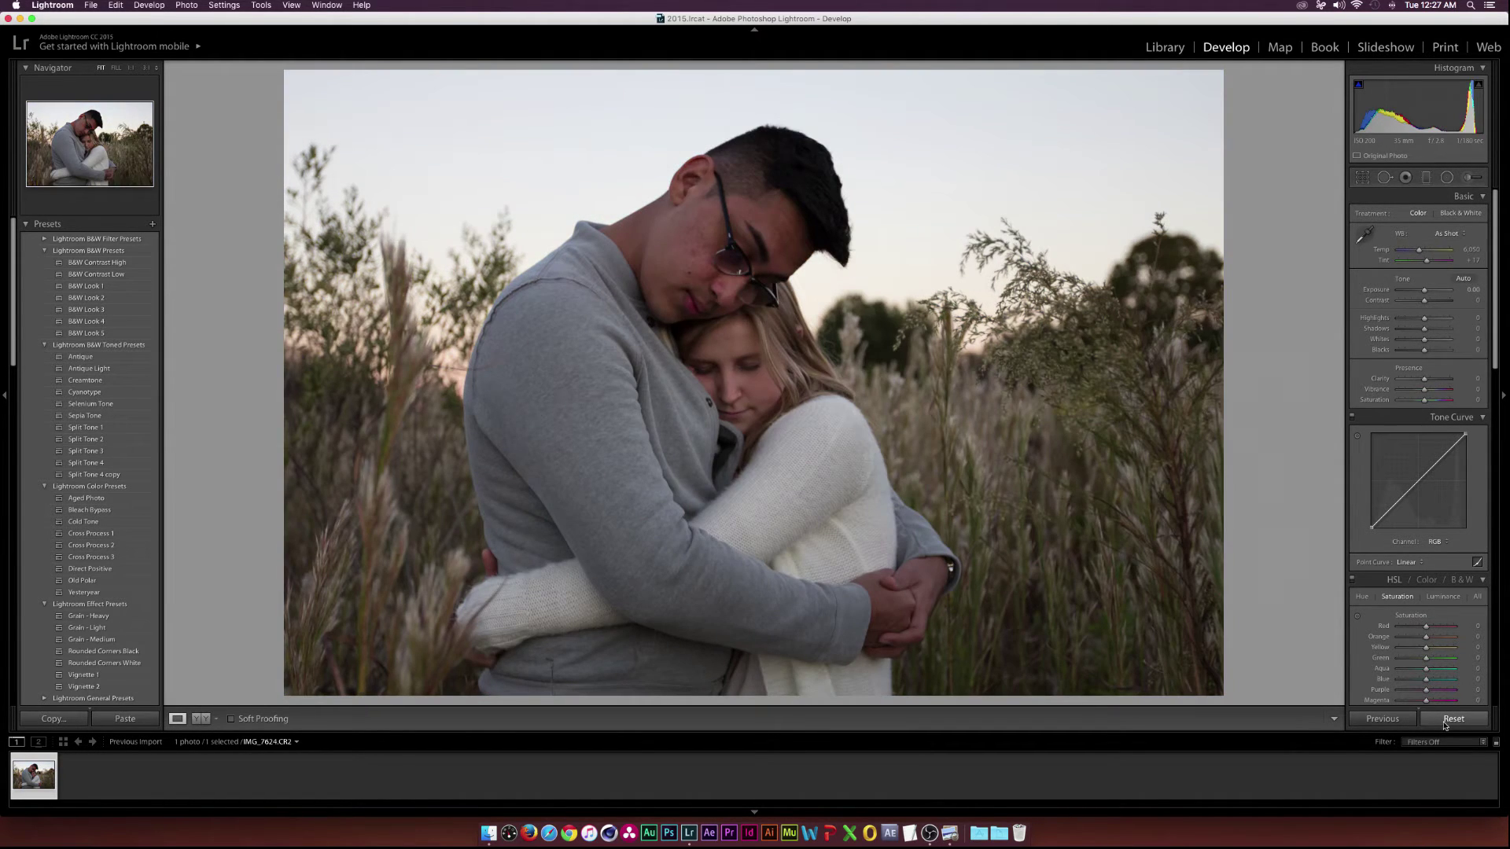
{"action": "key", "text": "super+z"}
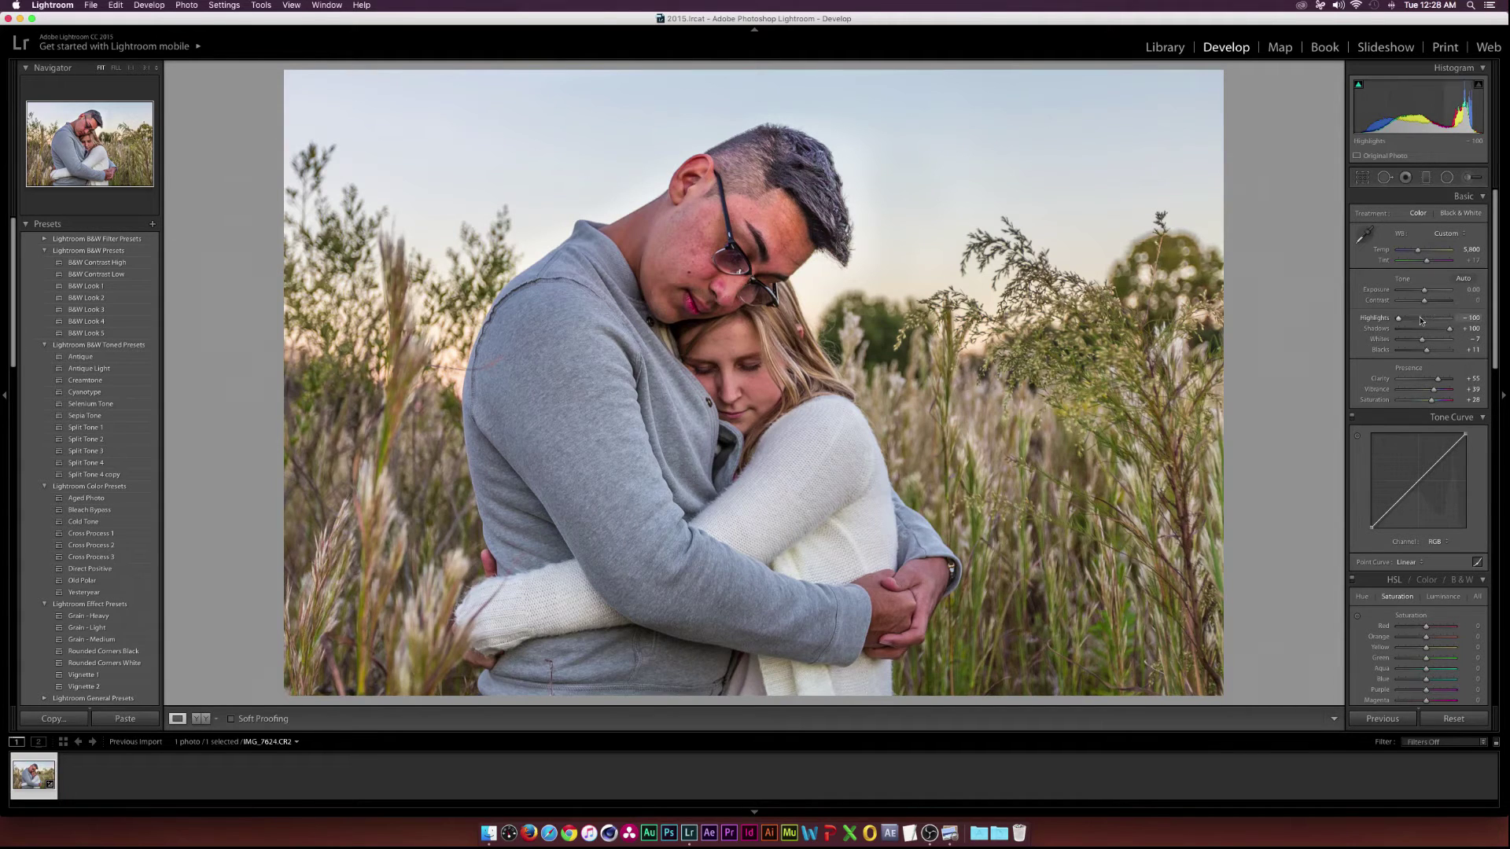
Raise Contrast, set Green saturation to +100, and slightly desaturate Orange and Red
{"action": "left_click_drag", "start_coordinate": [1424, 301], "coordinate": [1431, 301]}
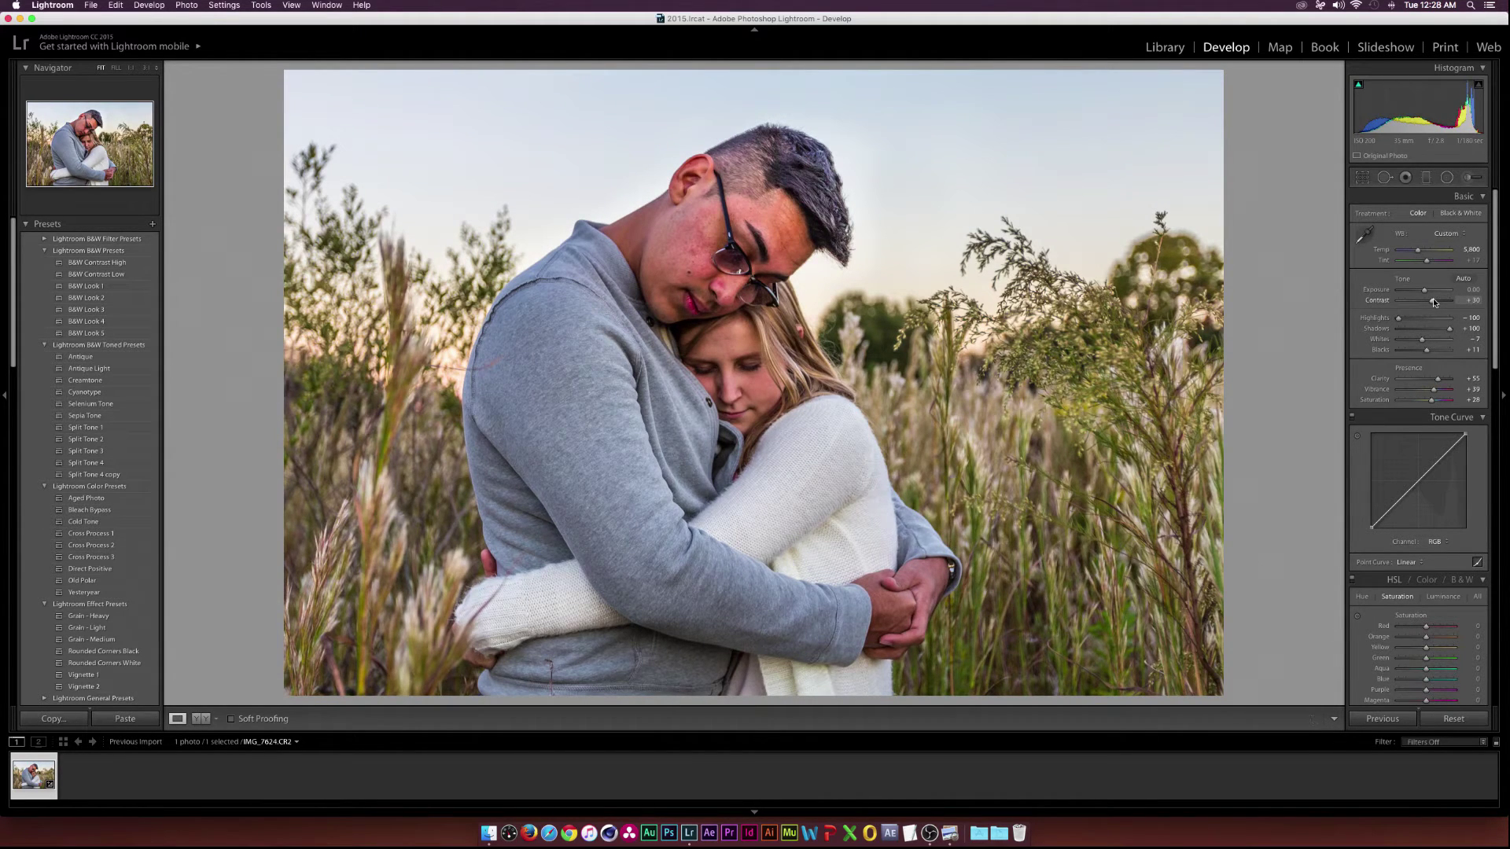
{"action": "left_click_drag", "start_coordinate": [1433, 300], "coordinate": [1435, 302]}
{"action": "scroll", "coordinate": [1415, 555], "scroll_direction": "down", "scroll_amount": 1}
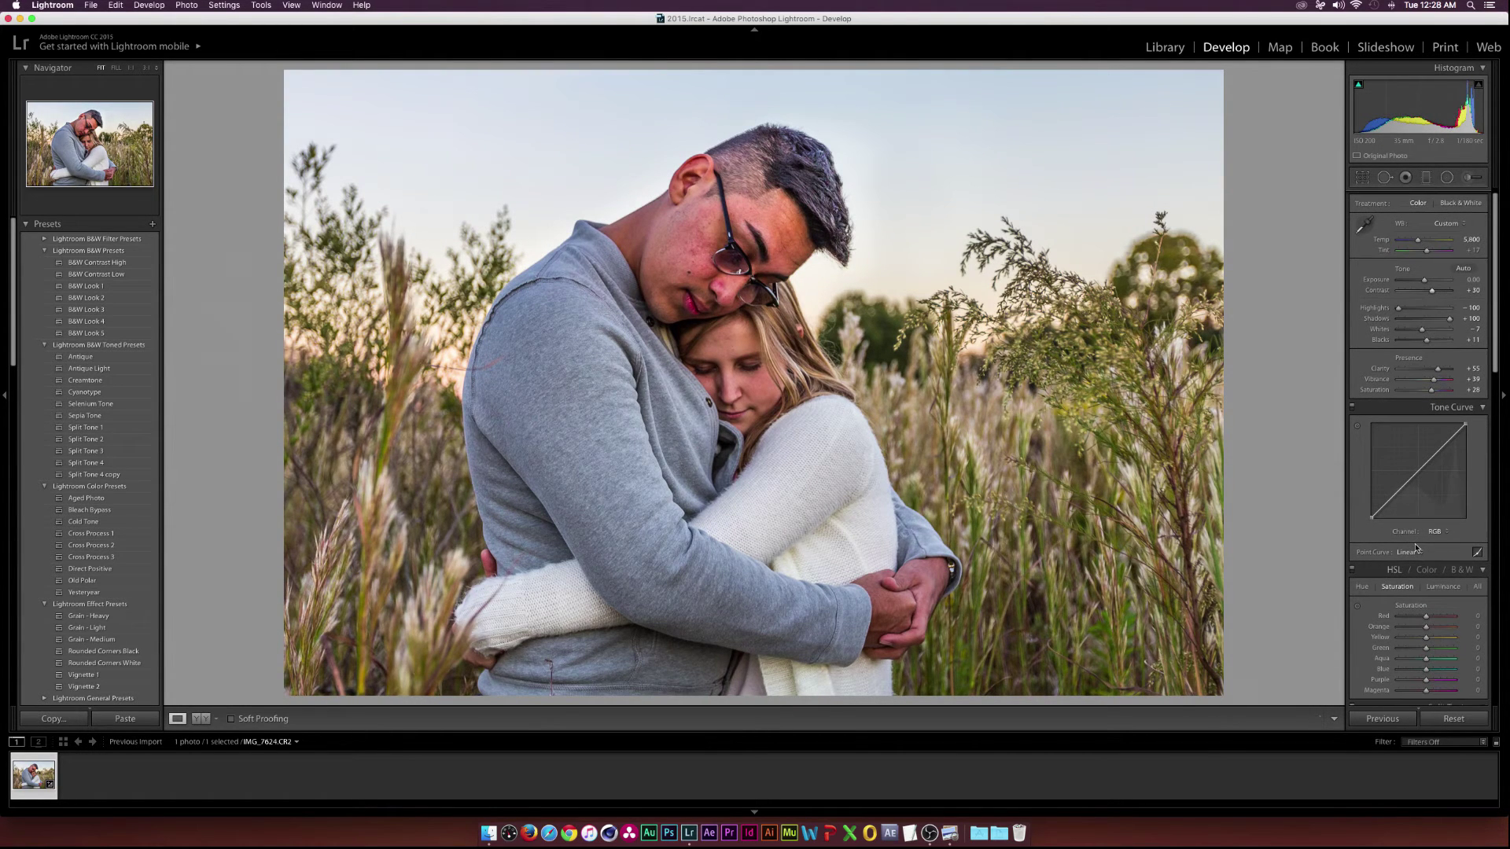
{"action": "scroll", "coordinate": [1416, 551], "scroll_direction": "down", "scroll_amount": 1}
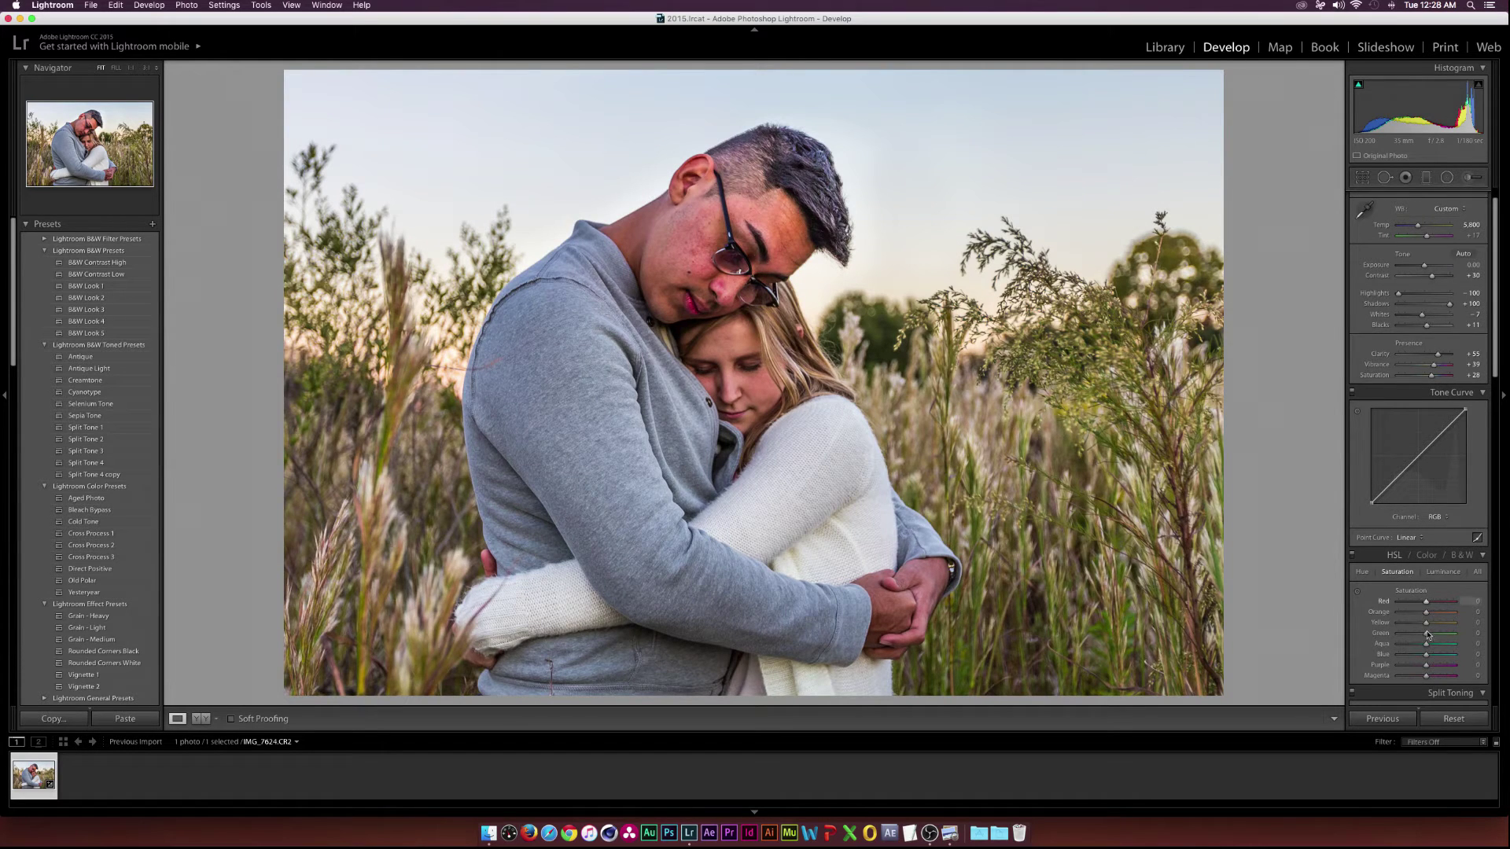
{"action": "left_click_drag", "start_coordinate": [1425, 633], "coordinate": [1461, 634]}
{"action": "left_click_drag", "start_coordinate": [1427, 614], "coordinate": [1426, 615]}
{"action": "left_click_drag", "start_coordinate": [1423, 603], "coordinate": [1426, 602]}
Apply luminance Noise Reduction of 24 with Detail around 91
{"action": "scroll", "coordinate": [1415, 597], "scroll_direction": "down", "scroll_amount": 5}
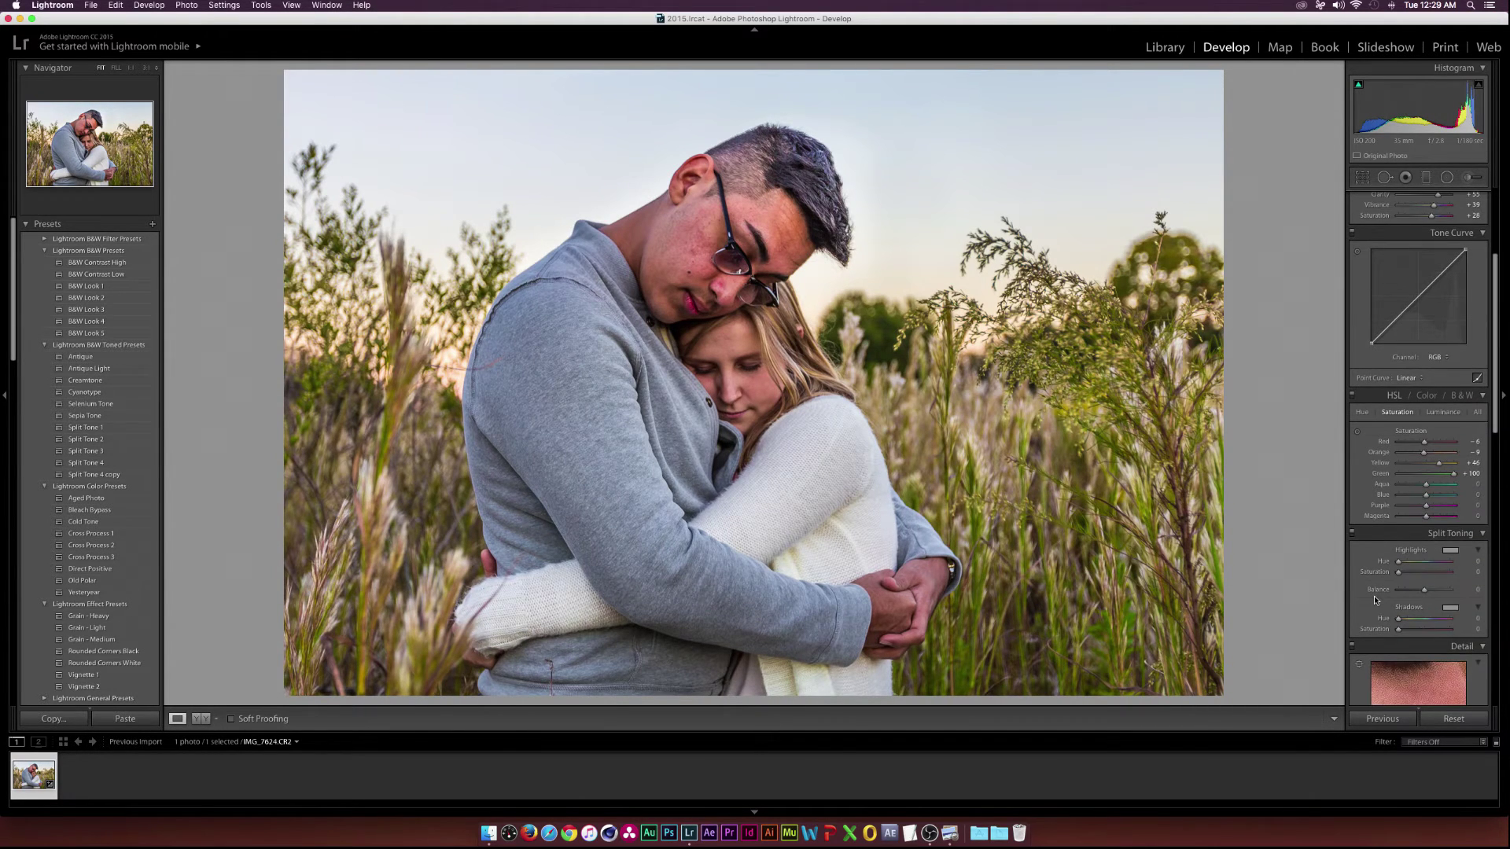
{"action": "scroll", "coordinate": [1423, 597], "scroll_direction": "down", "scroll_amount": 5}
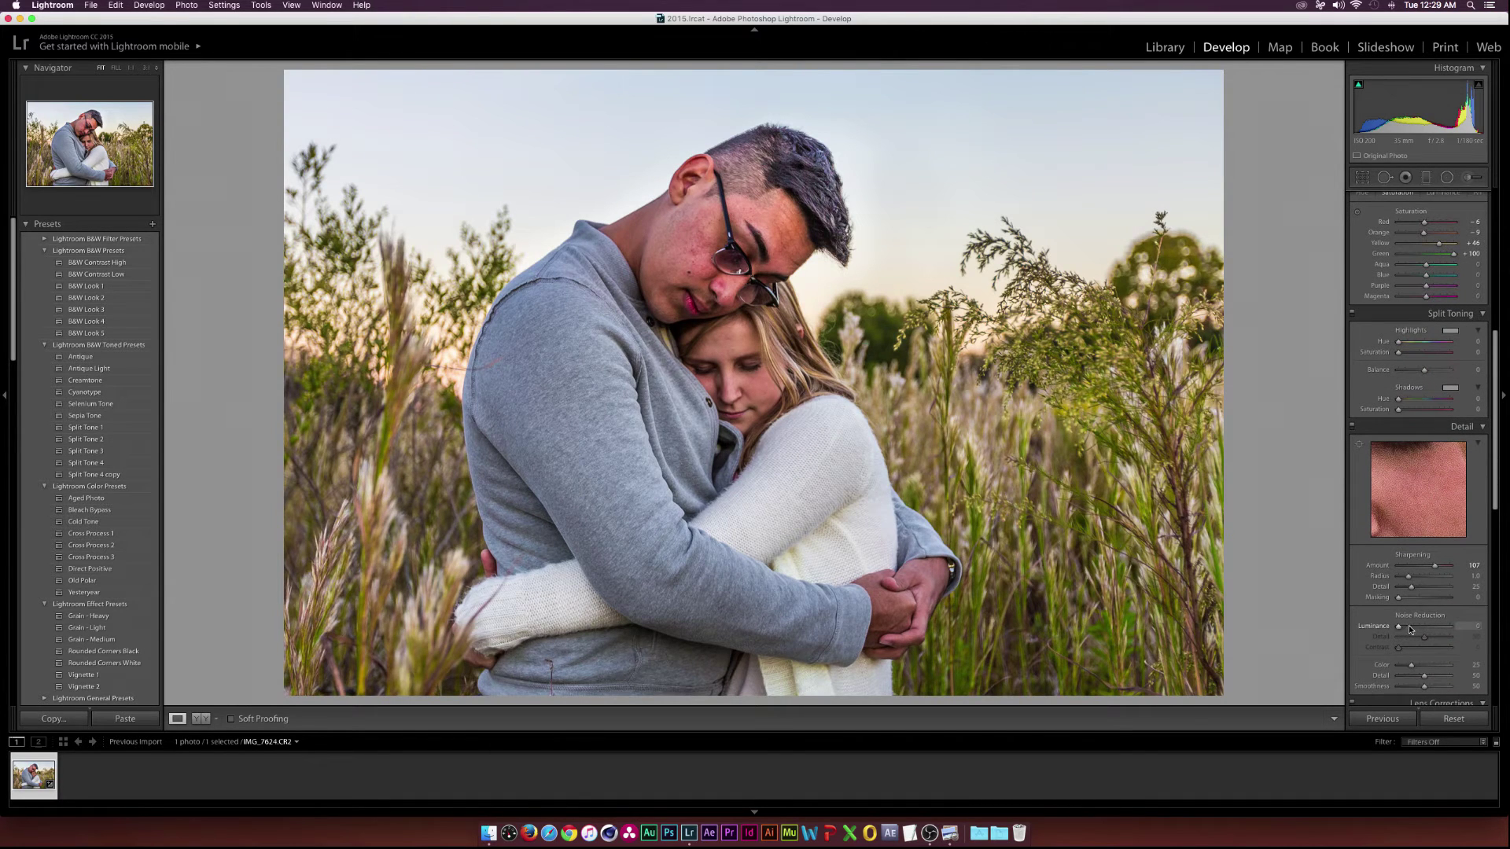
{"action": "left_click_drag", "start_coordinate": [1409, 627], "coordinate": [1411, 627]}
{"action": "left_click_drag", "start_coordinate": [1444, 640], "coordinate": [1446, 639]}
{"action": "scroll", "coordinate": [1384, 354], "scroll_direction": "up", "scroll_amount": 5}
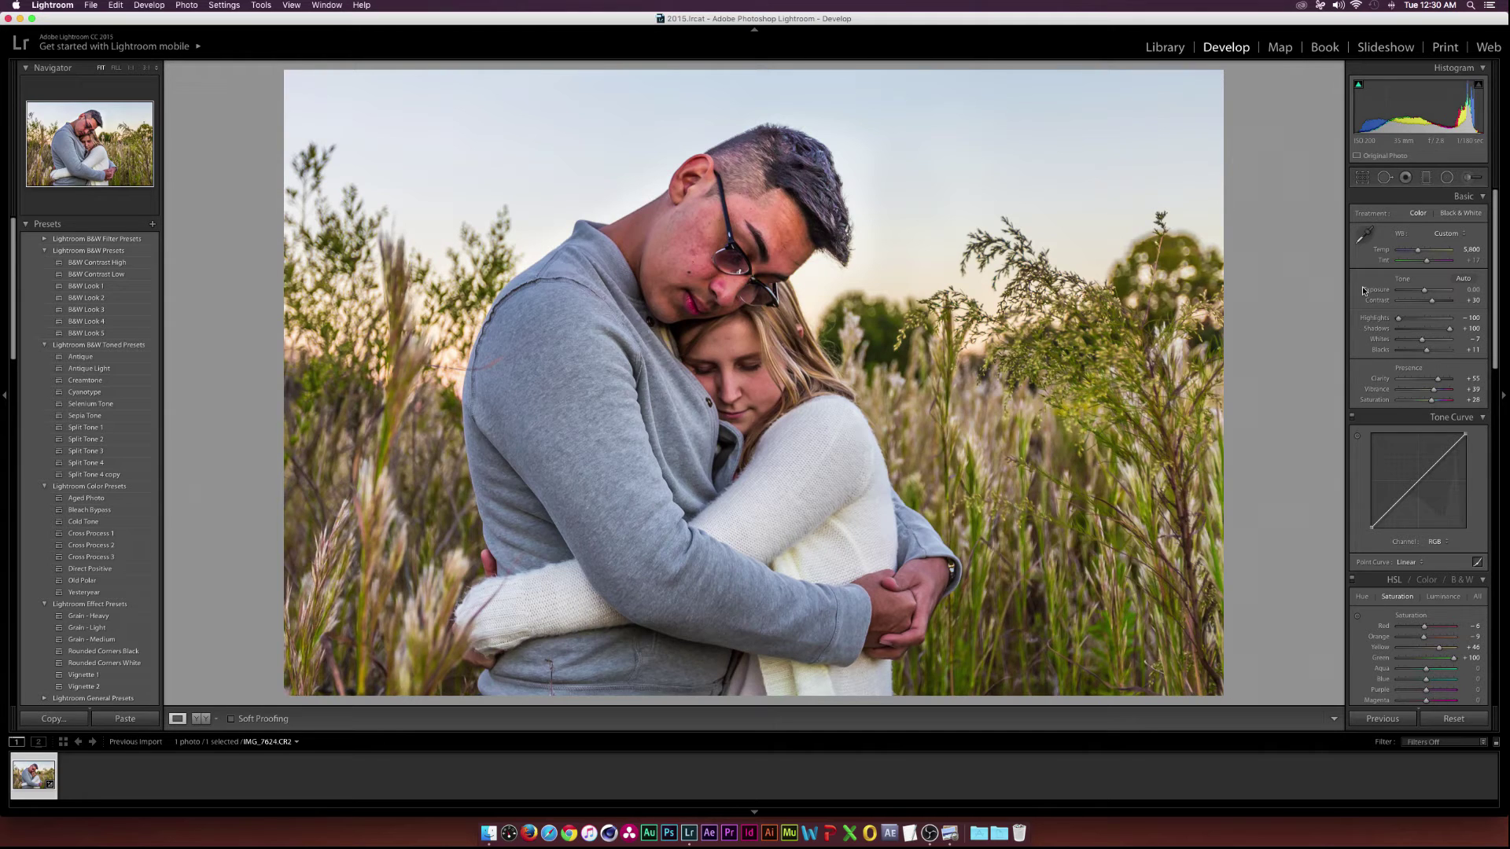
Paint a new brush with Highlights -42 and Clarity 100 across the upper sky
{"action": "left_click", "coordinate": [1468, 177]}
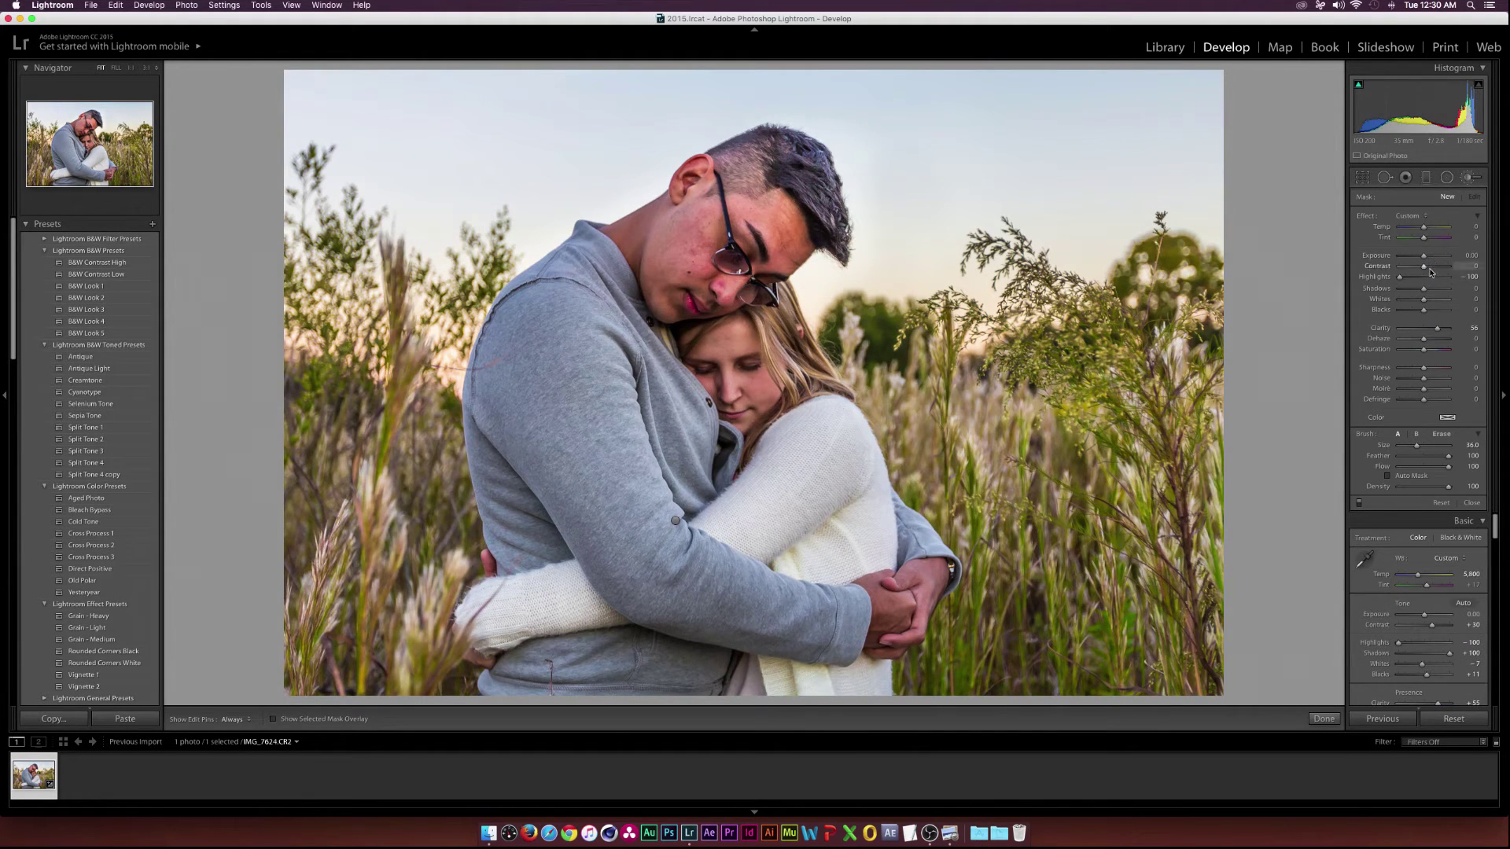
{"action": "left_click_drag", "start_coordinate": [1402, 281], "coordinate": [1415, 282]}
{"action": "mouse_move", "coordinate": [1437, 330]}
{"action": "left_mouse_down"}
{"action": "mouse_move", "coordinate": [1449, 329]}
{"action": "mouse_move", "coordinate": [1425, 349]}
{"action": "mouse_move", "coordinate": [1439, 349]}
{"action": "left_mouse_up"}
{"action": "key", "text": "bracketleft"}
{"action": "key", "text": "bracketleft"}
{"action": "key", "text": "bracketleft"}
{"action": "key", "text": "bracketleft"}
{"action": "key", "text": "bracketleft"}
{"action": "key", "text": "h"}
{"action": "mouse_move", "coordinate": [1158, 137]}
{"action": "left_mouse_down"}
{"action": "mouse_move", "coordinate": [1123, 117]}
{"action": "mouse_move", "coordinate": [1156, 134]}
{"action": "mouse_move", "coordinate": [880, 122]}
{"action": "left_mouse_up"}
{"action": "mouse_move", "coordinate": [377, 121]}
{"action": "left_mouse_down"}
{"action": "mouse_move", "coordinate": [551, 162]}
{"action": "mouse_move", "coordinate": [291, 118]}
{"action": "mouse_move", "coordinate": [456, 185]}
{"action": "left_mouse_up"}
Set the sky brush to Highlights -100, Exposure -0.29 and Saturation 81
{"action": "key", "text": "h"}
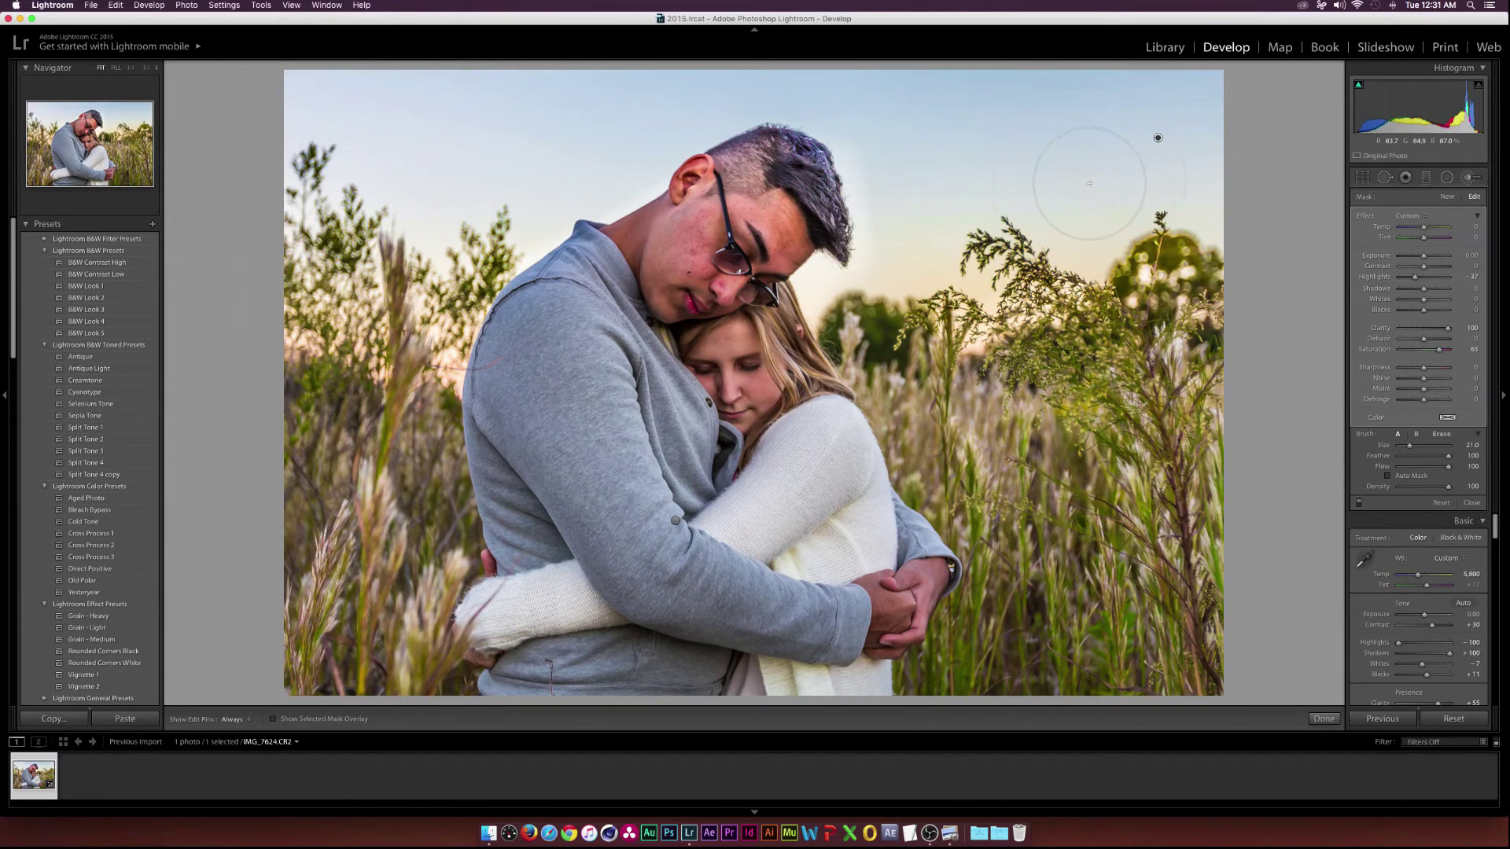
{"action": "key", "text": "Delete"}
{"action": "key", "text": "super+z"}
{"action": "left_click_drag", "start_coordinate": [1410, 279], "coordinate": [1402, 279]}
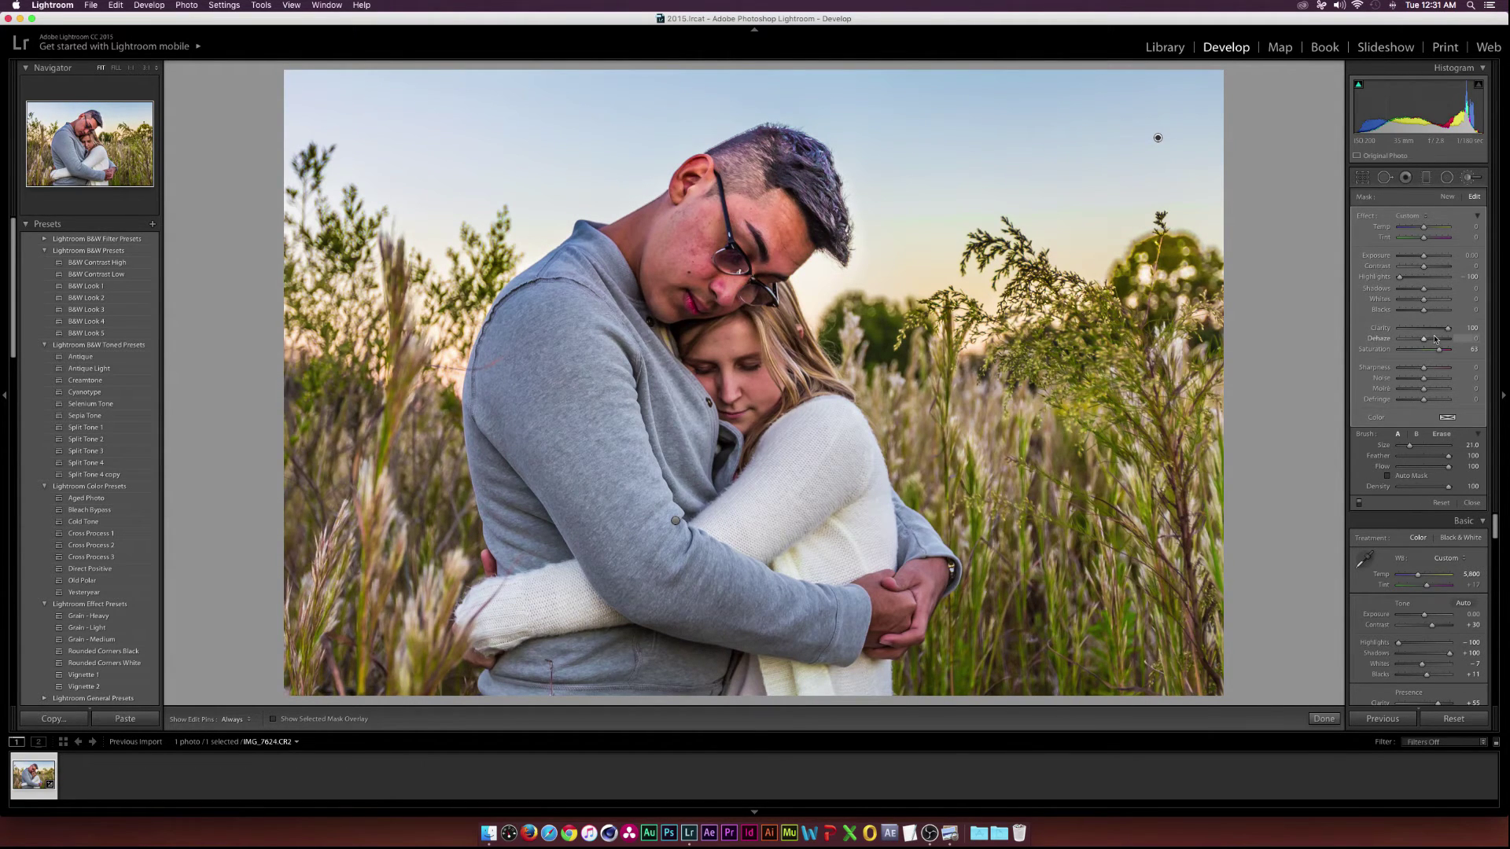
{"action": "left_click_drag", "start_coordinate": [1421, 258], "coordinate": [1421, 258]}
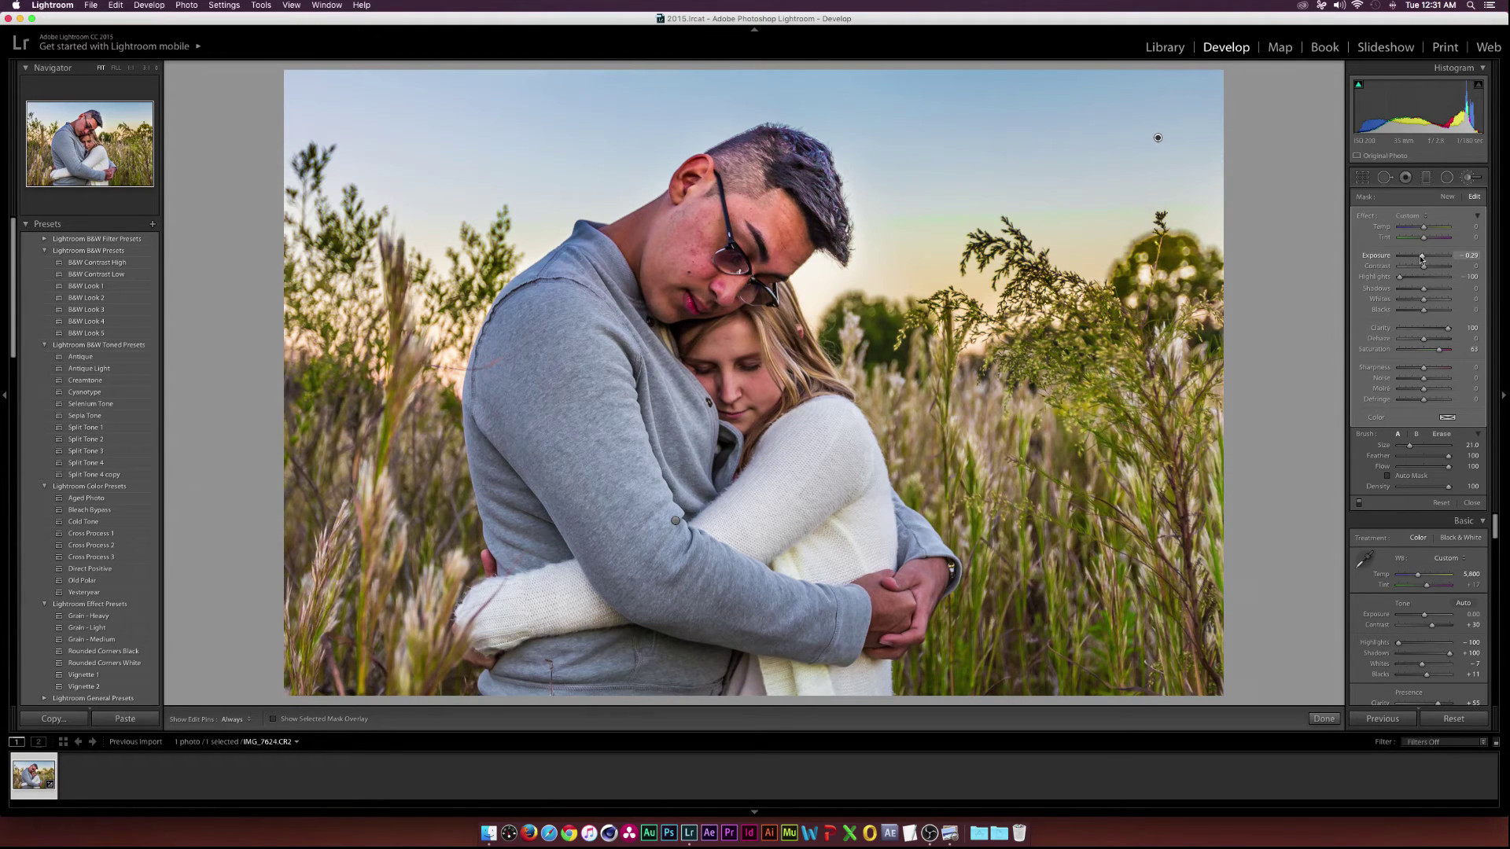
{"action": "left_click_drag", "start_coordinate": [1439, 349], "coordinate": [1445, 351]}
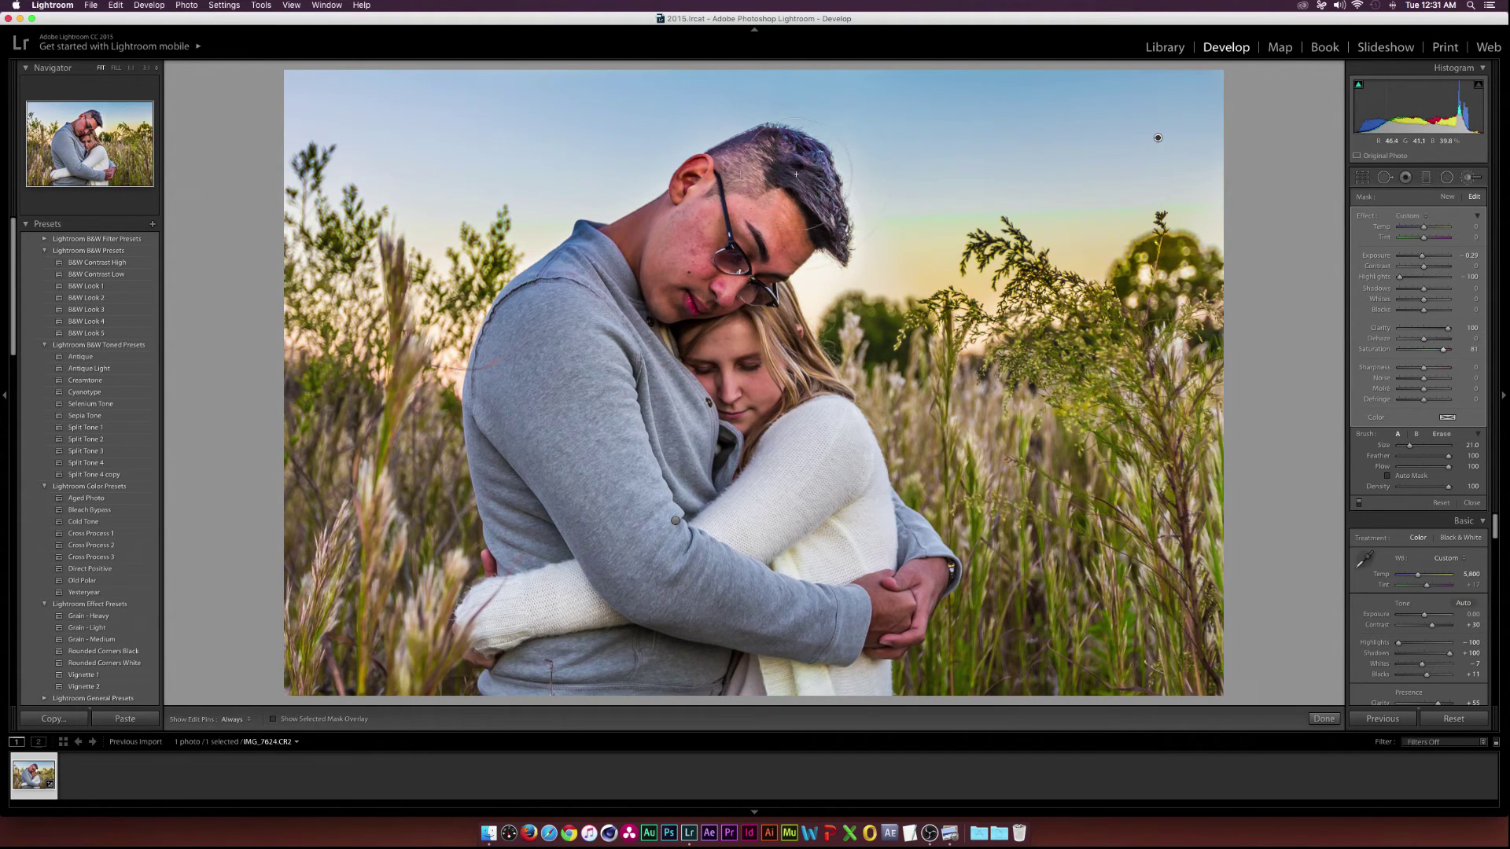
Erase the sky brush mask from the man's hair and beside his ear, using the mask overlay
{"action": "left_click", "coordinate": [273, 718]}
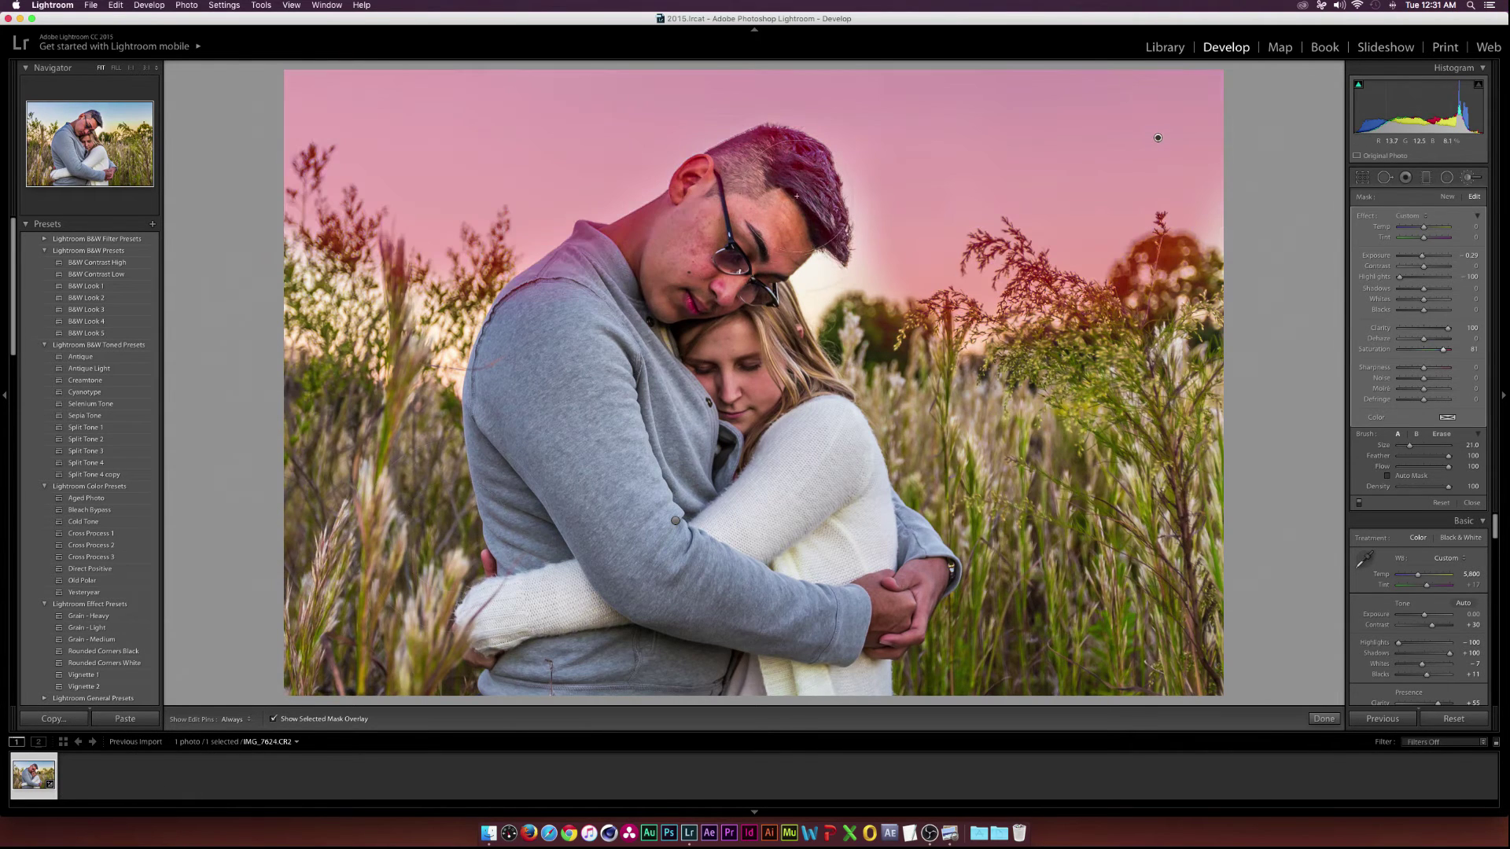
{"action": "key", "text": "alt"}
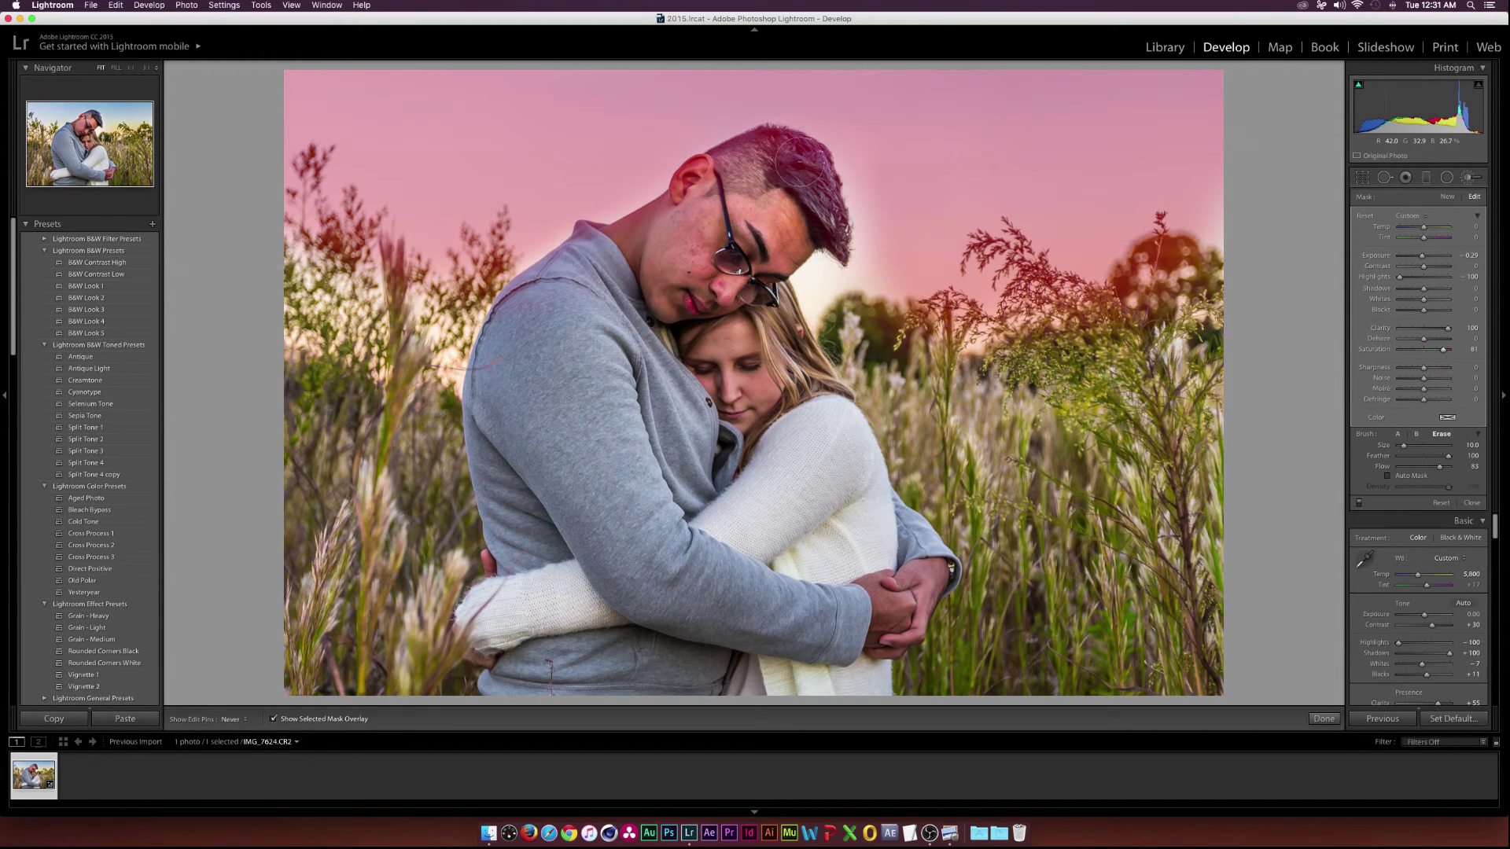
{"action": "left_click_drag", "start_coordinate": [798, 161], "coordinate": [755, 149]}
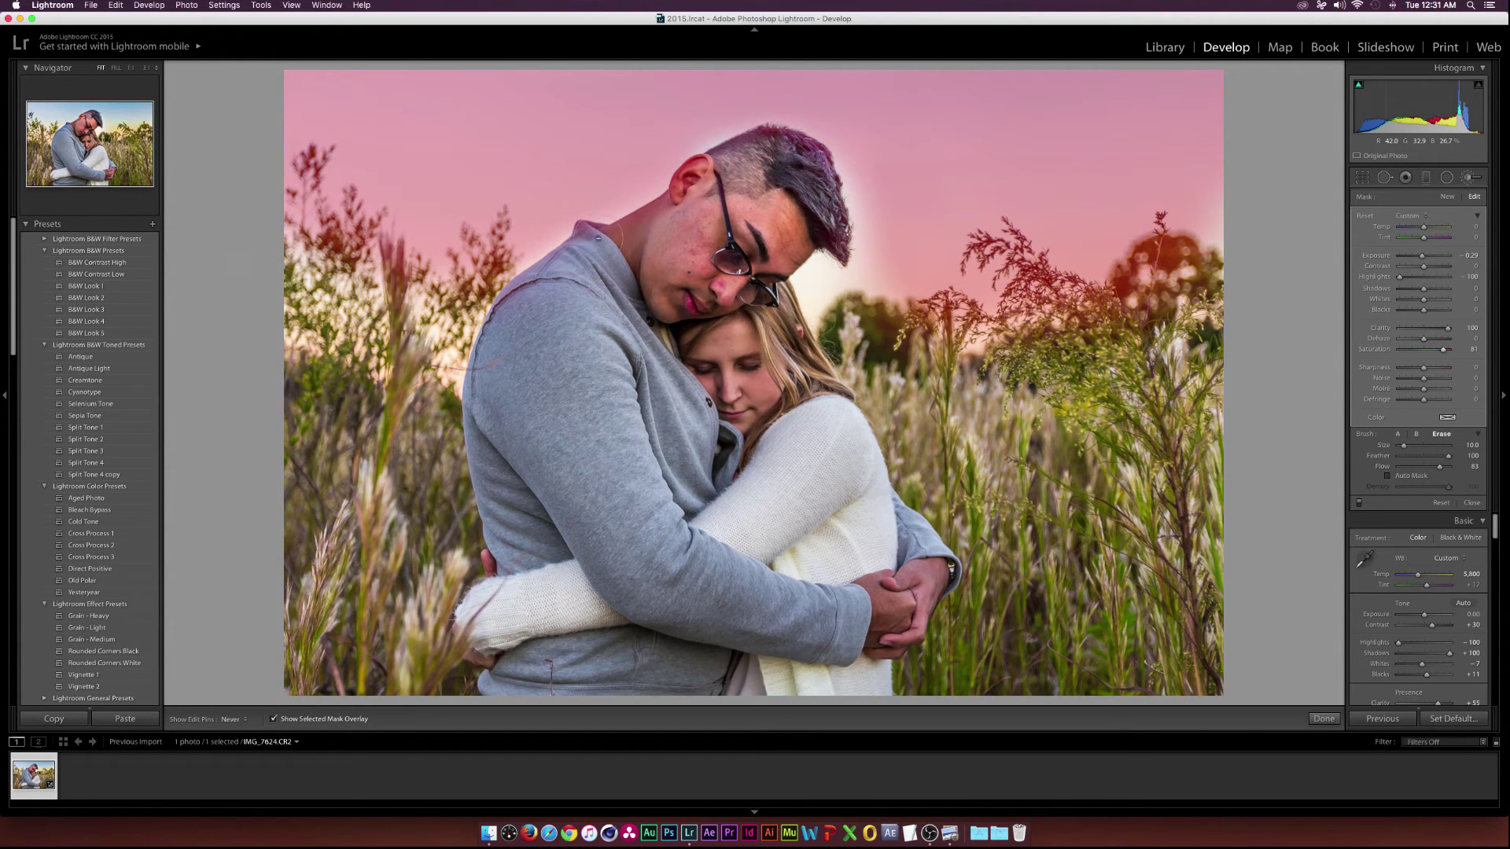
{"action": "mouse_move", "coordinate": [560, 258]}
{"action": "left_mouse_down"}
{"action": "mouse_move", "coordinate": [592, 248]}
{"action": "mouse_move", "coordinate": [558, 244]}
{"action": "left_mouse_up"}
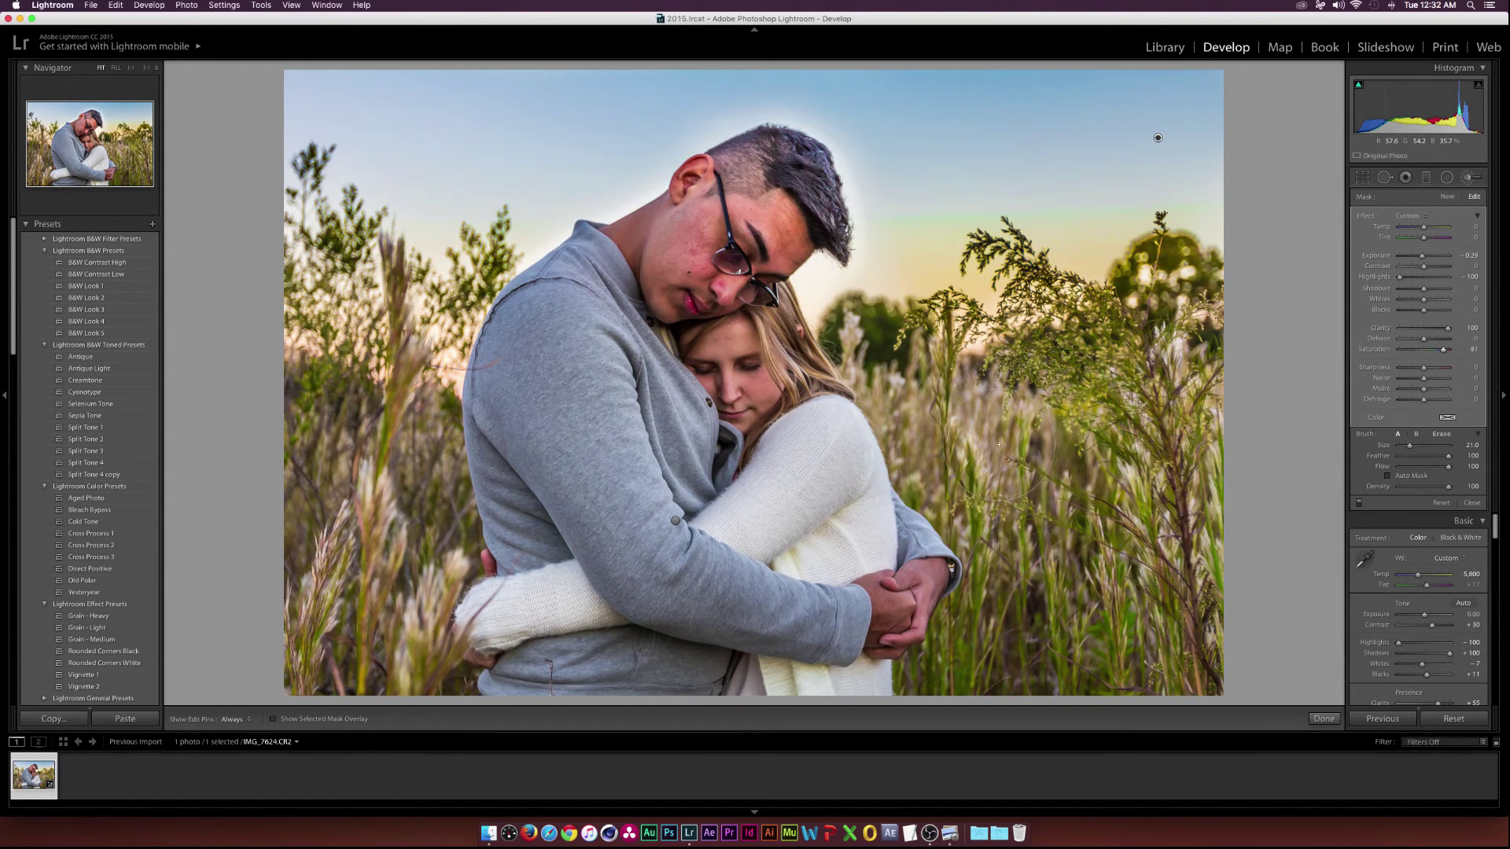
Add a Highlight Priority post-crop vignette with Amount about -21
{"action": "key", "text": "k"}
{"action": "scroll", "coordinate": [1363, 413], "scroll_direction": "down", "scroll_amount": 15}
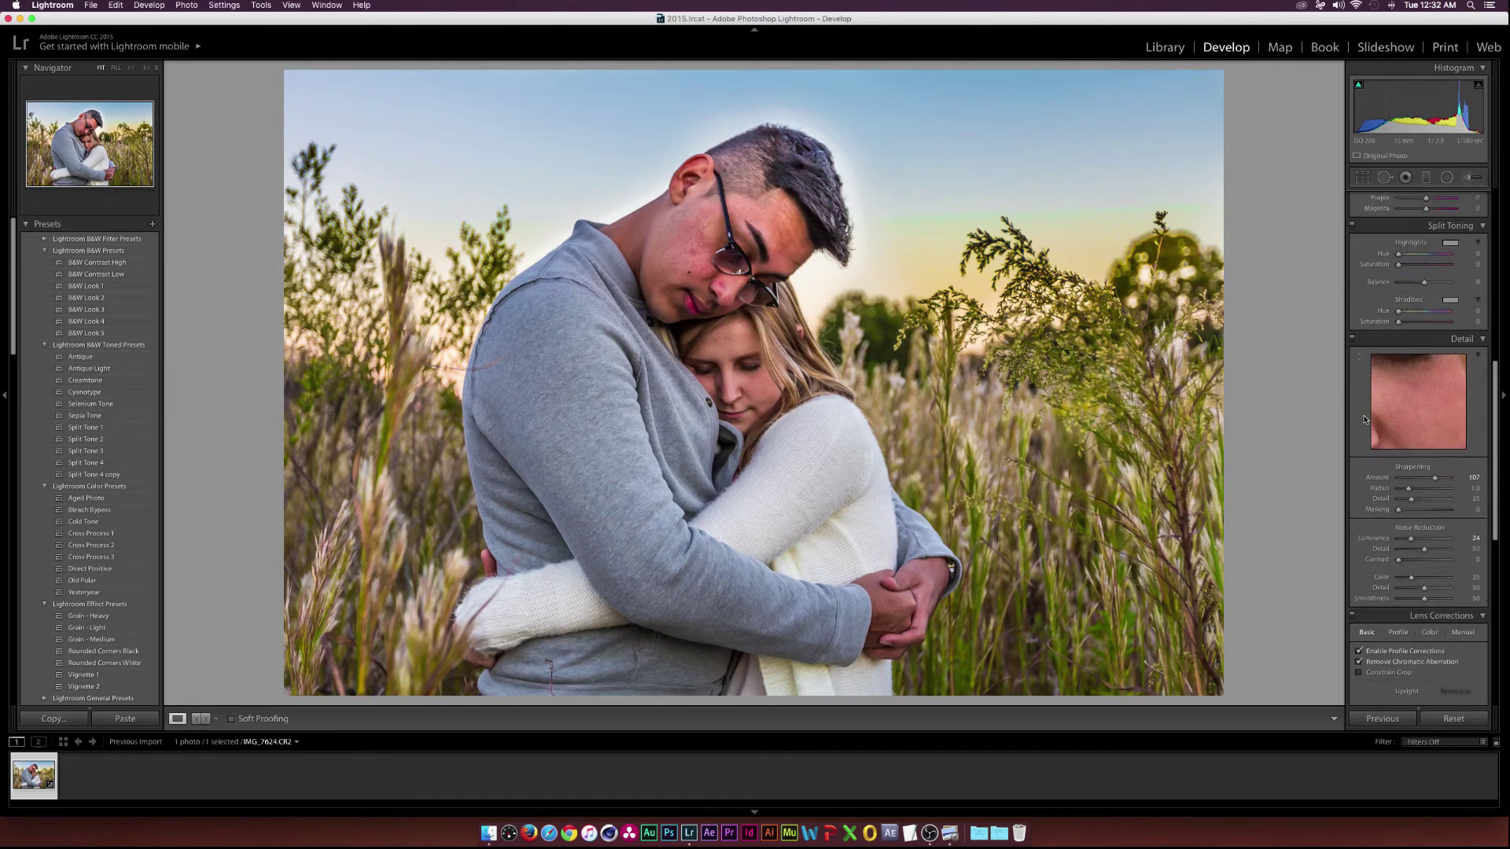
{"action": "scroll", "coordinate": [1364, 481], "scroll_direction": "down", "scroll_amount": 5}
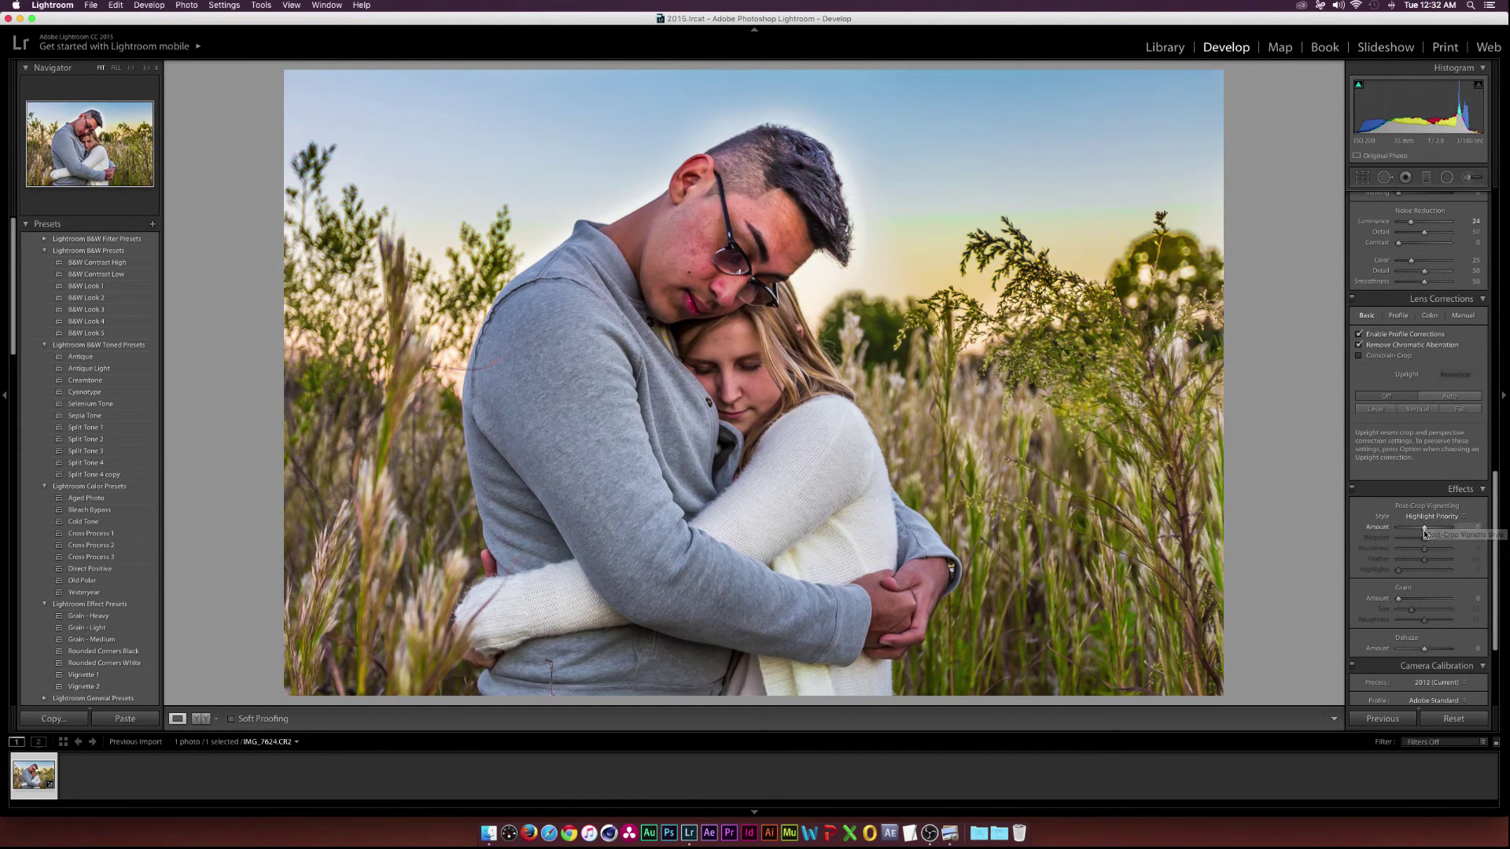
{"action": "left_click_drag", "start_coordinate": [1424, 527], "coordinate": [1418, 533]}
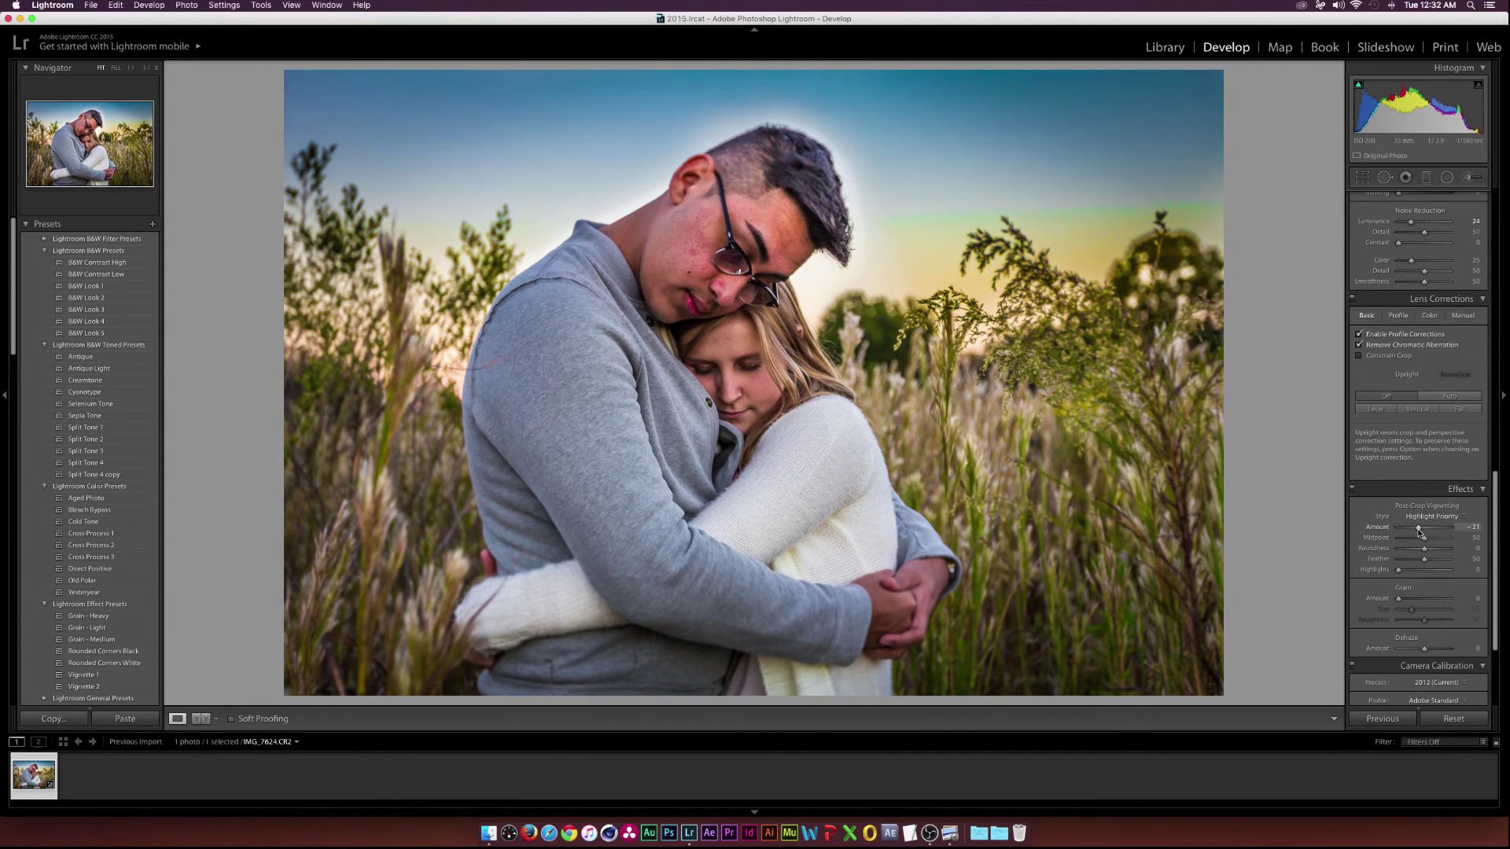
{"action": "scroll", "coordinate": [1447, 526], "scroll_direction": "up", "scroll_amount": 10}
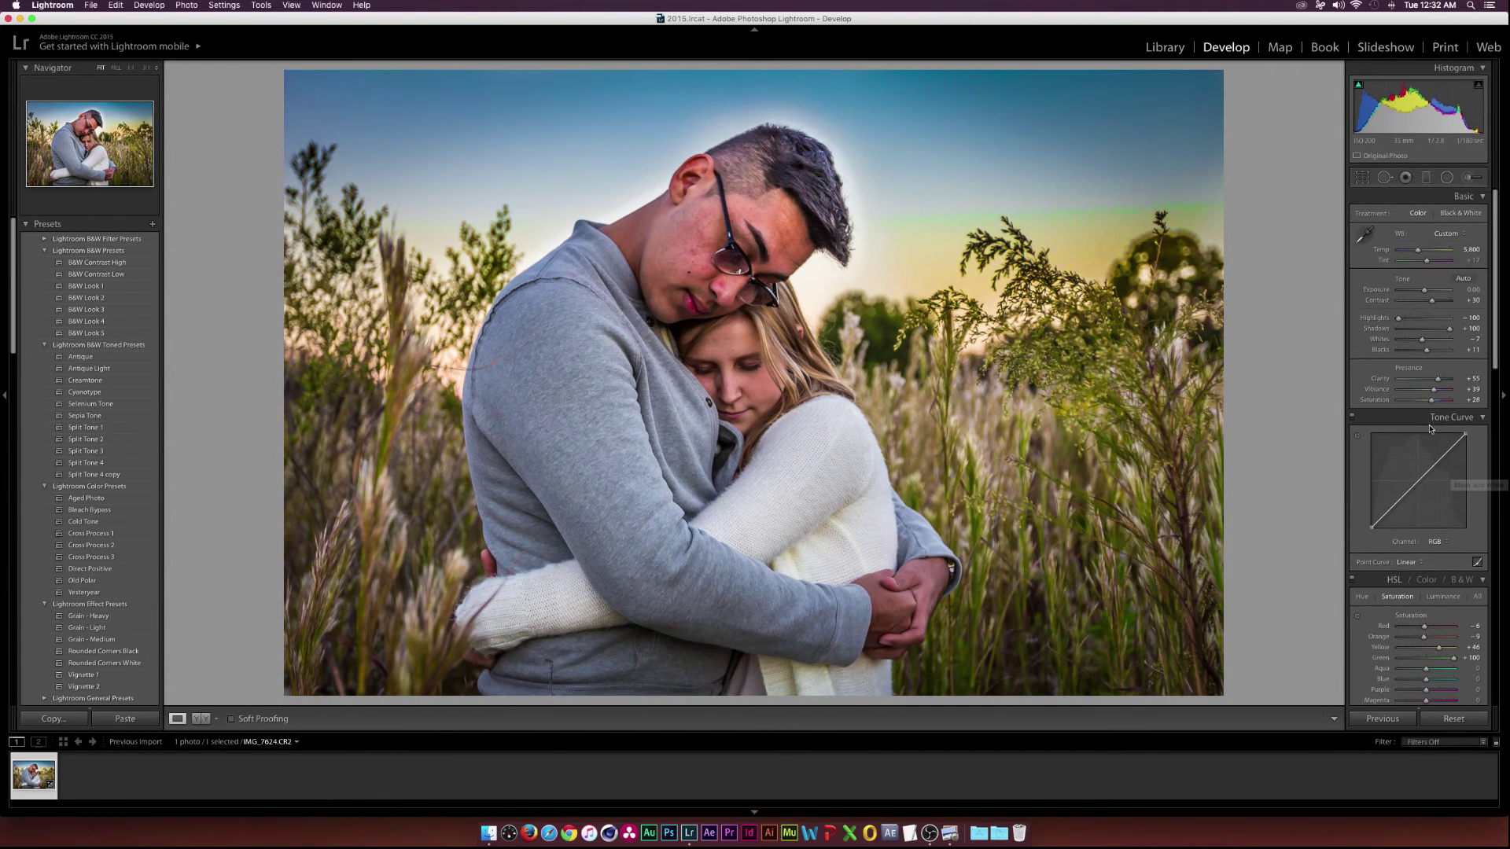
Reselect the sky brush pin and trial a brighter Exposure, then return it to -0.29
{"action": "left_click", "coordinate": [1468, 178]}
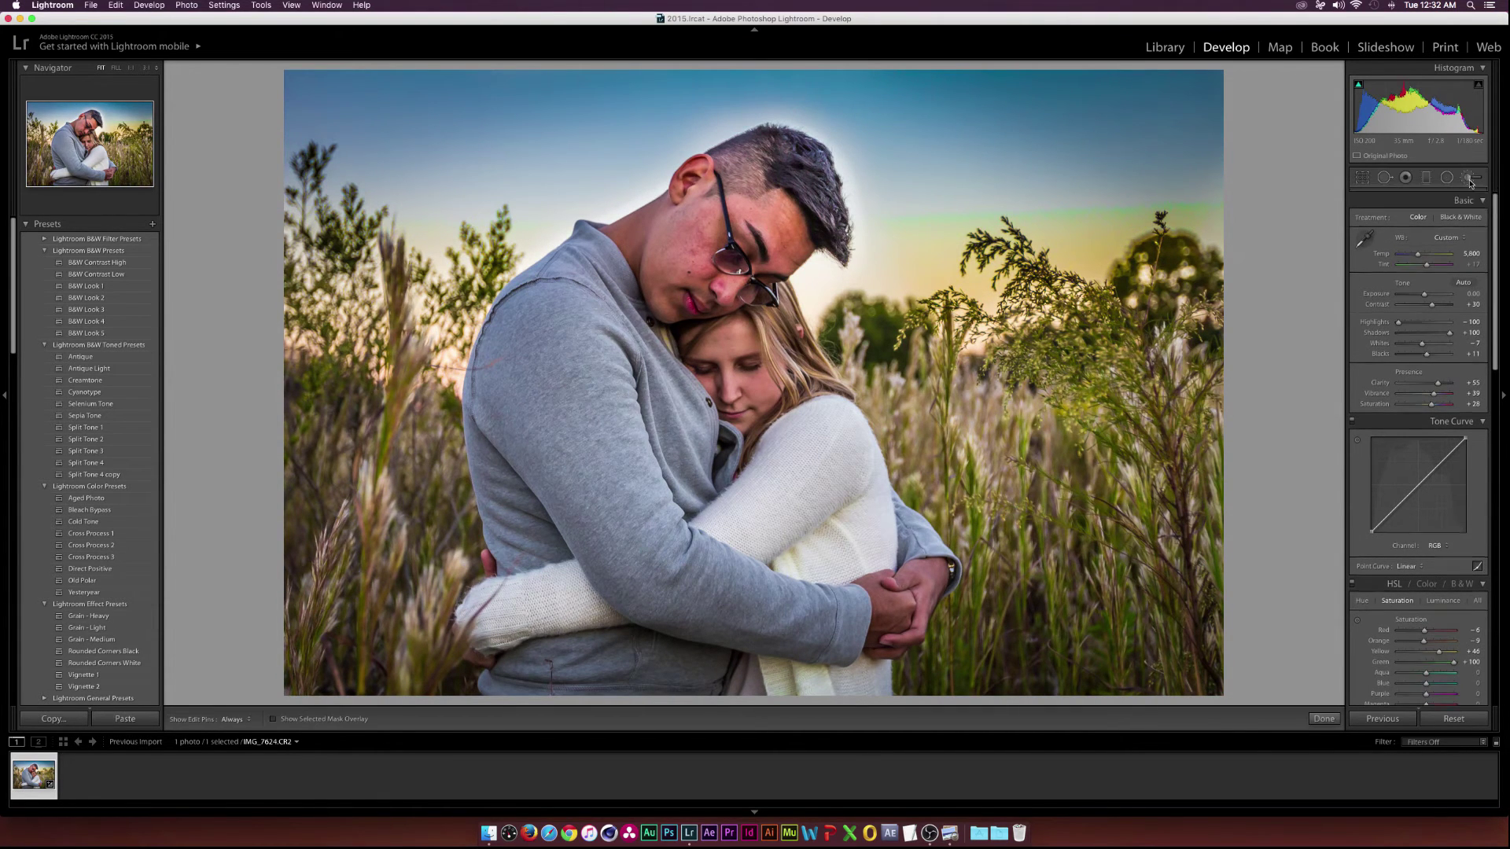
{"action": "left_click", "coordinate": [1156, 140]}
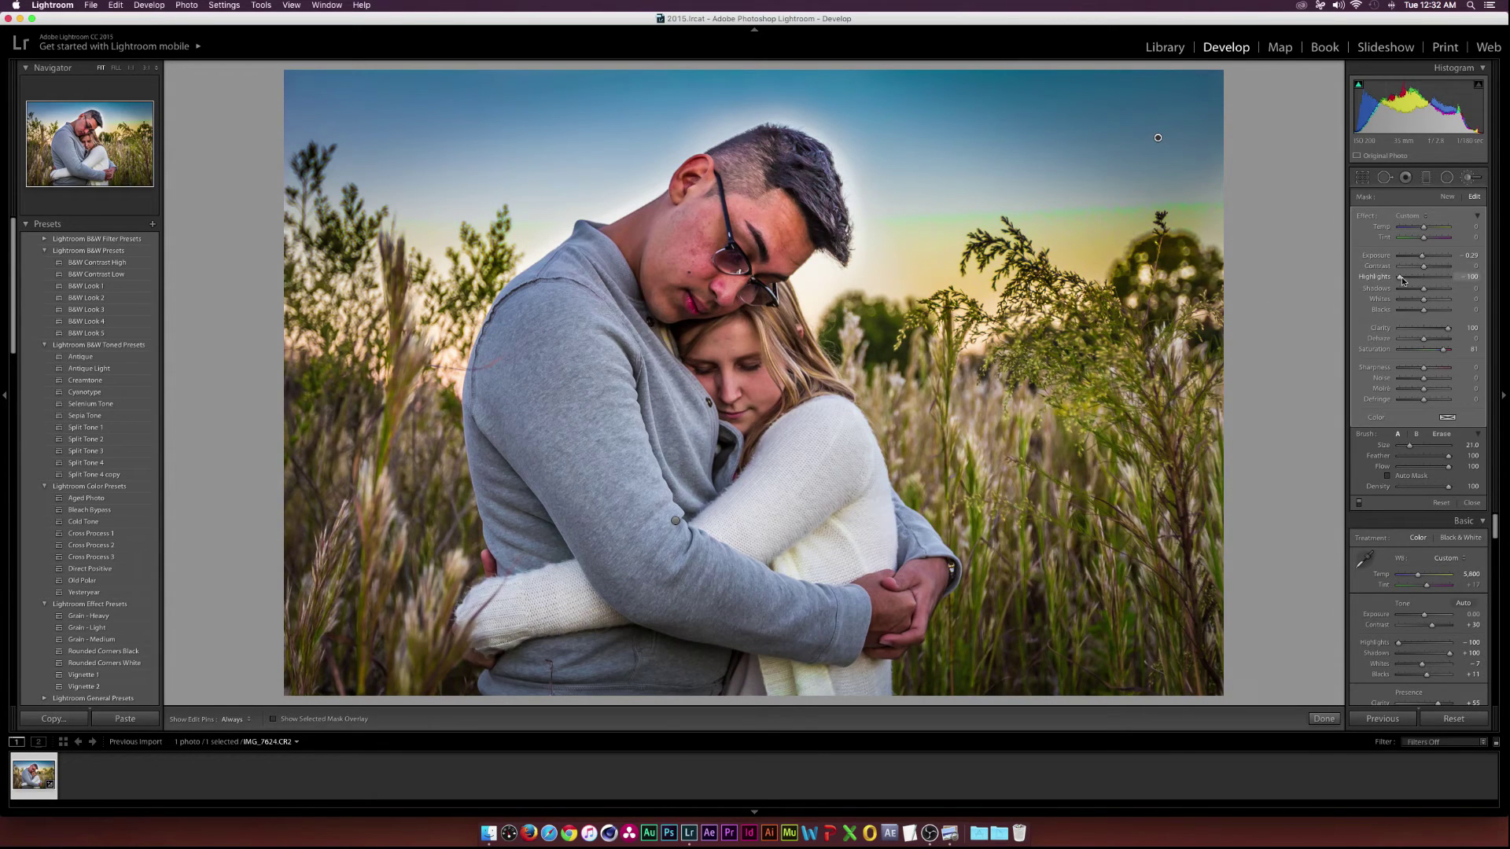
{"action": "left_click_drag", "start_coordinate": [1423, 258], "coordinate": [1425, 260]}
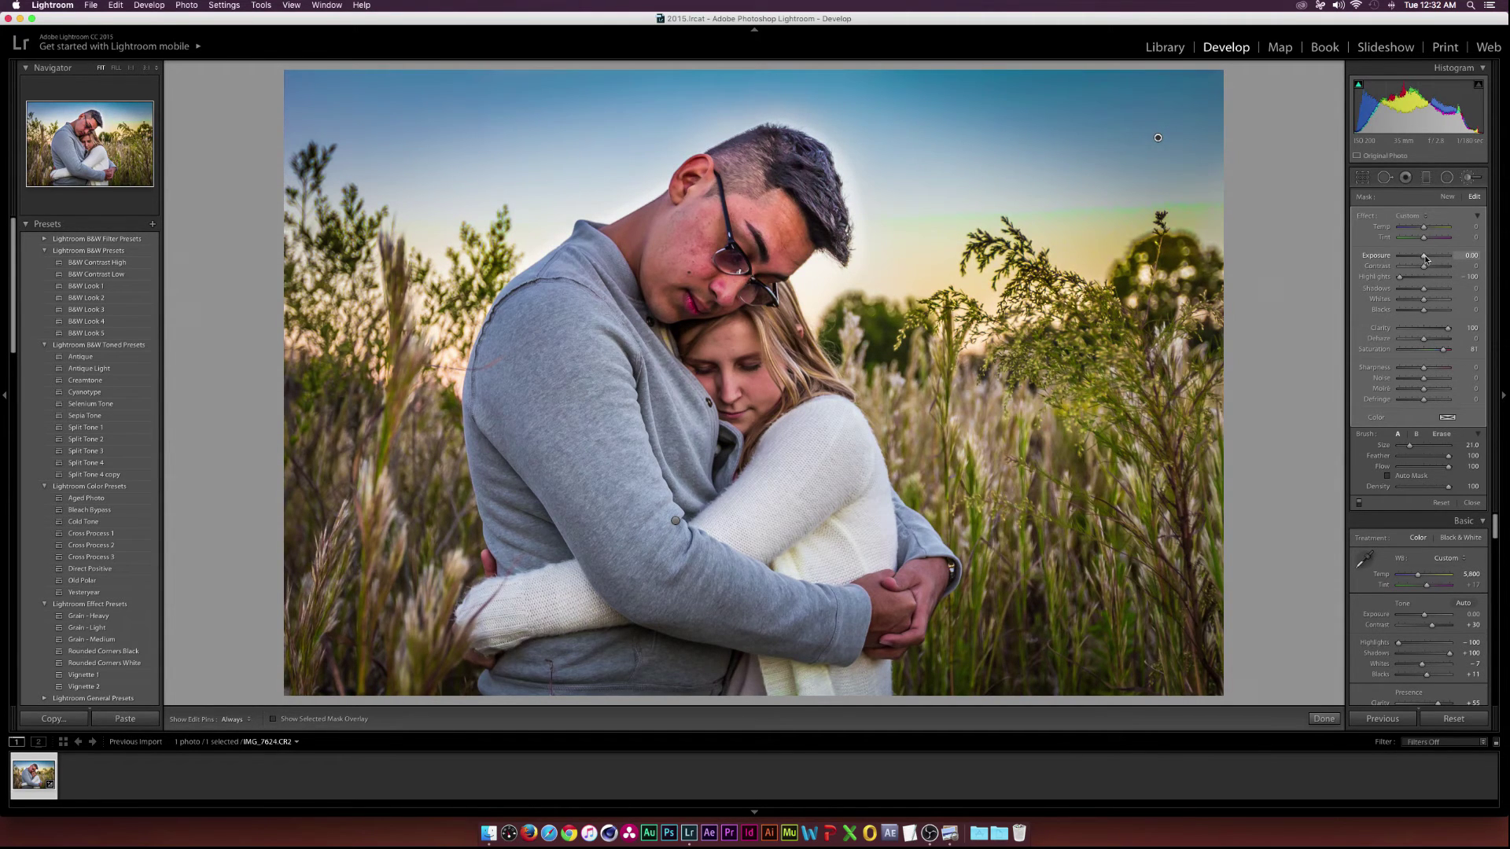
Close the brush, then add a RGB curve shadow point pulled slightly down and a lifted highlight point
{"action": "left_click", "coordinate": [1467, 177]}
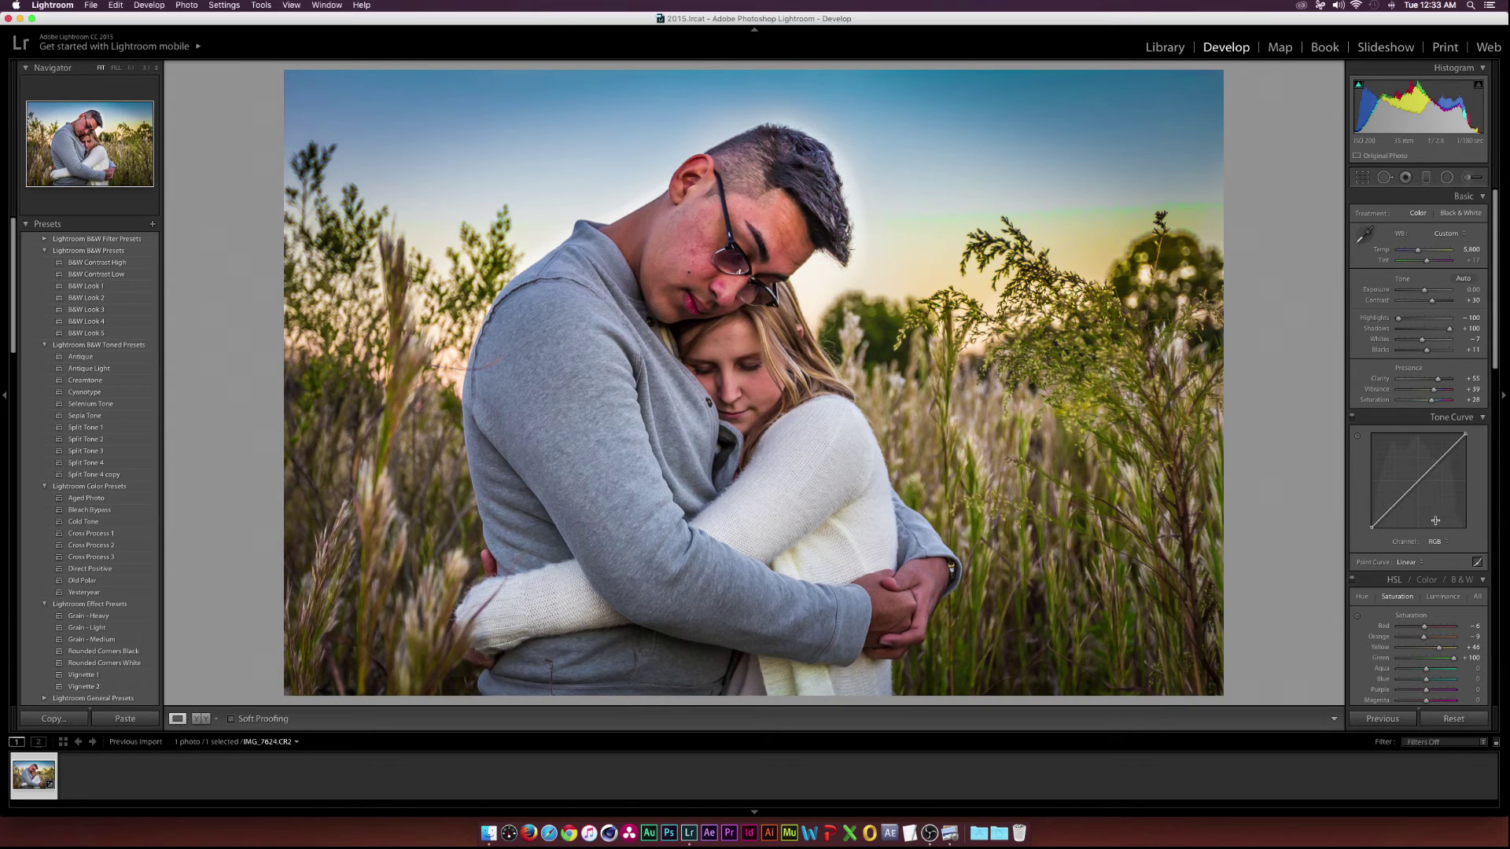
{"action": "left_click", "coordinate": [1391, 507]}
{"action": "left_click_drag", "start_coordinate": [1392, 507], "coordinate": [1392, 509]}
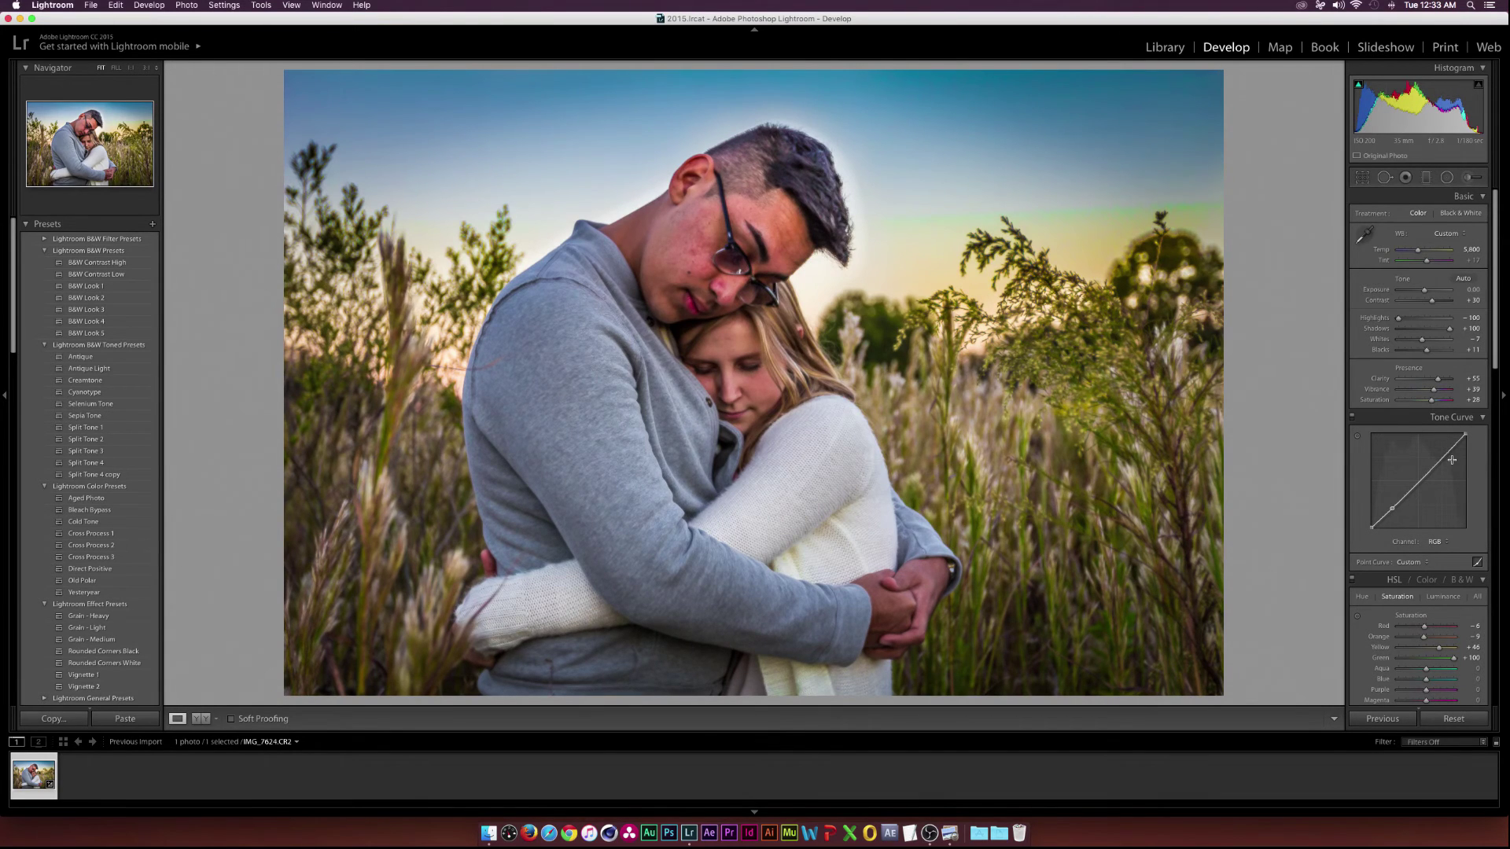
{"action": "left_click_drag", "start_coordinate": [1440, 459], "coordinate": [1440, 457]}
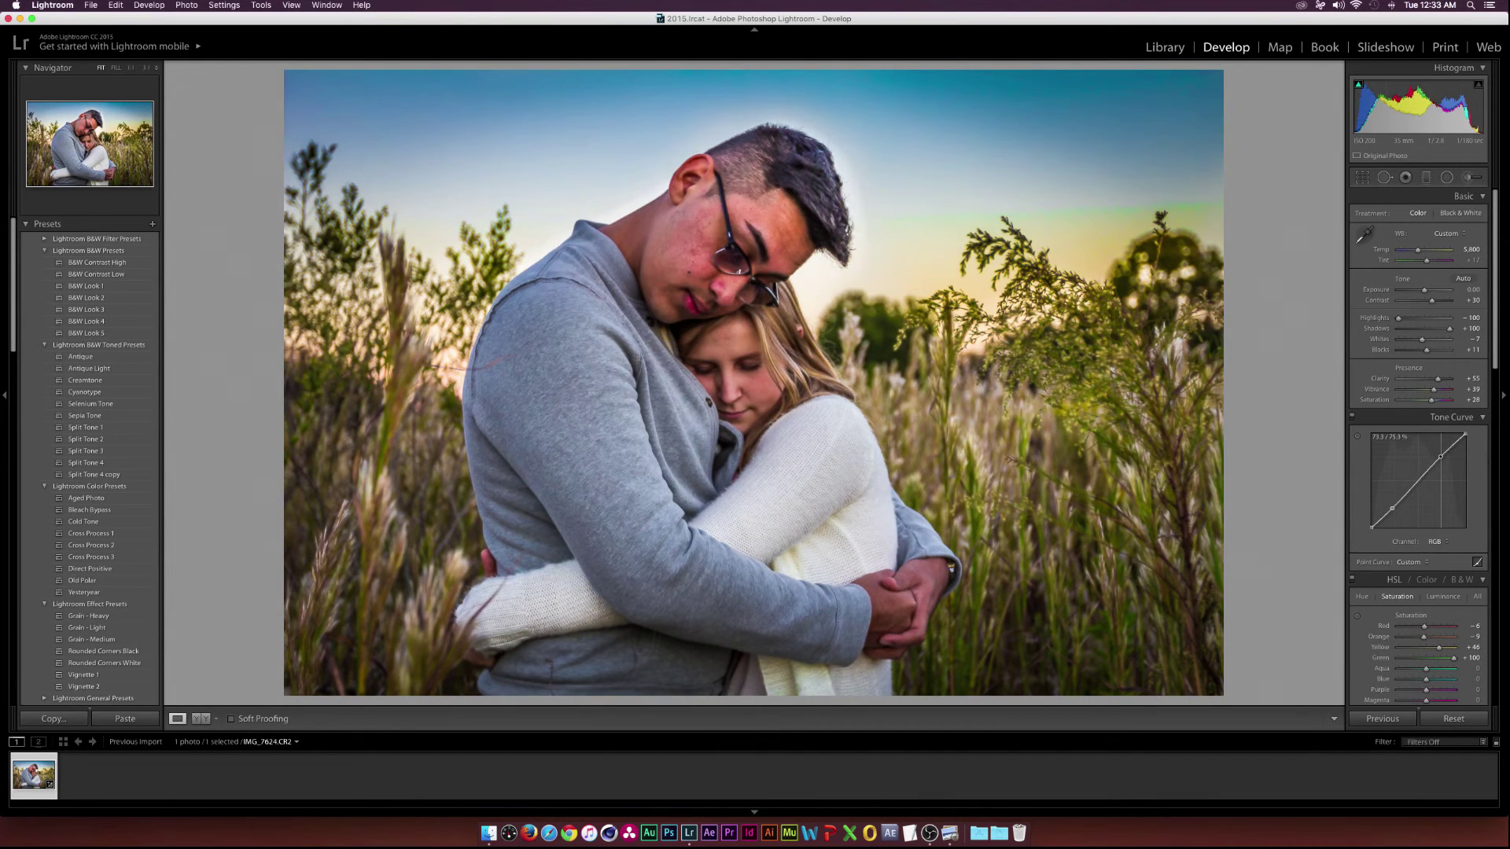
On the Red channel curve, pull the shadow and highlight points slightly down
{"action": "left_click", "coordinate": [1434, 542]}
{"action": "left_click", "coordinate": [1431, 551]}
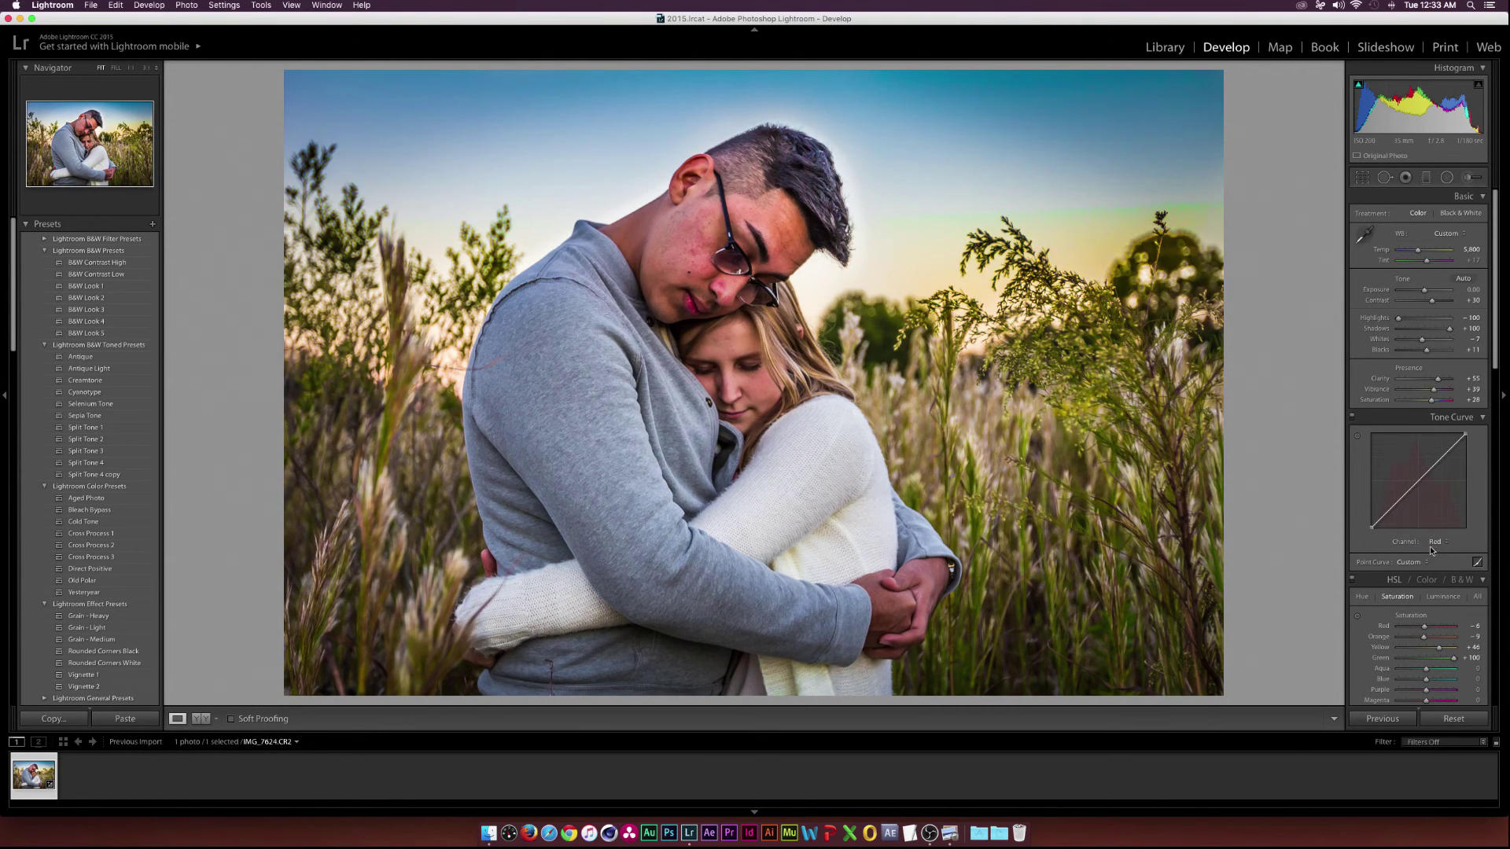
{"action": "left_click_drag", "start_coordinate": [1398, 501], "coordinate": [1398, 504]}
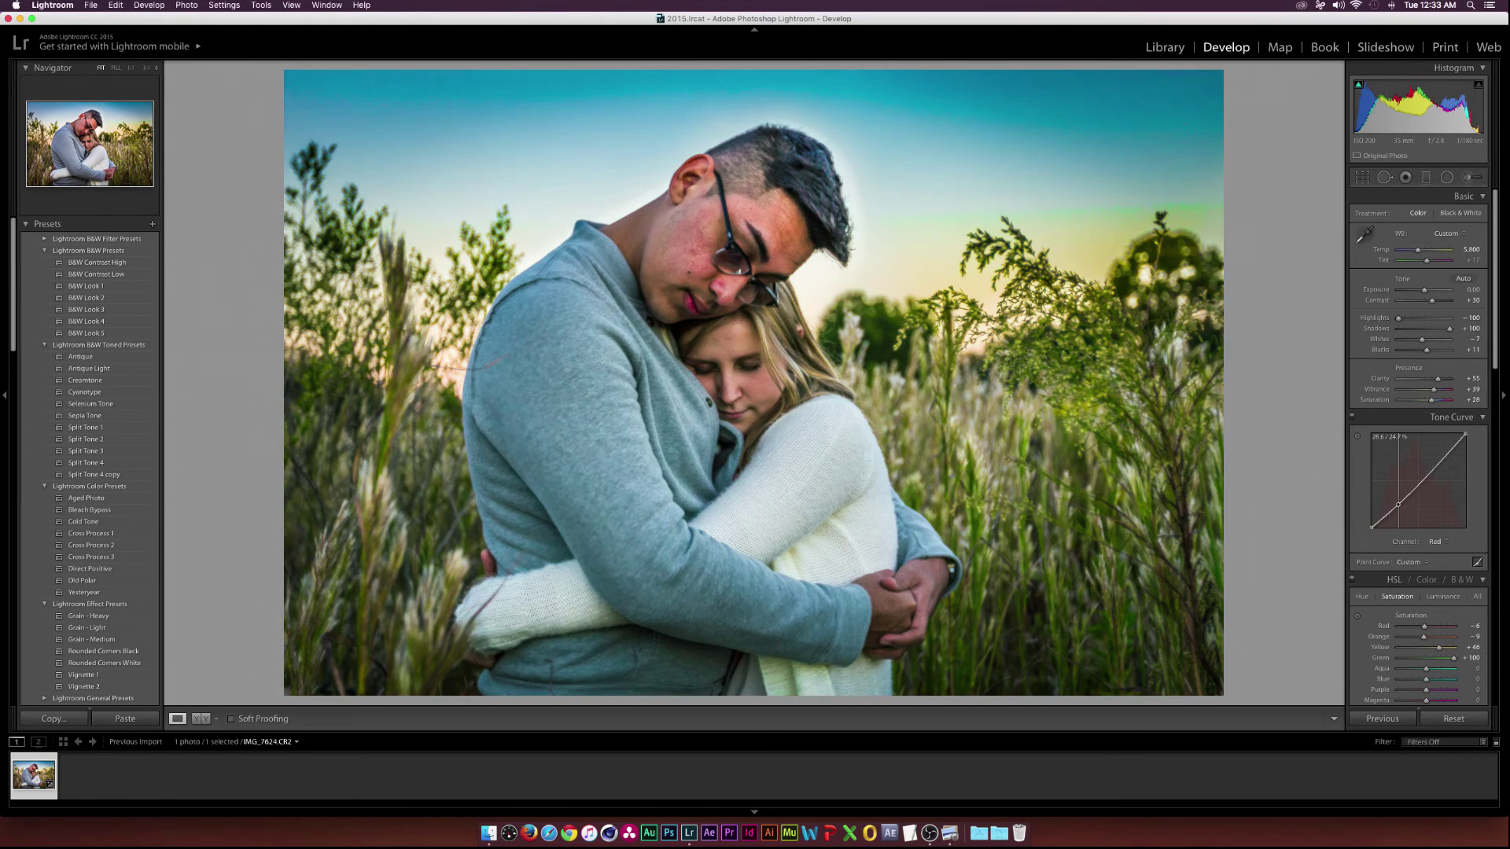
{"action": "left_click_drag", "start_coordinate": [1444, 454], "coordinate": [1440, 456]}
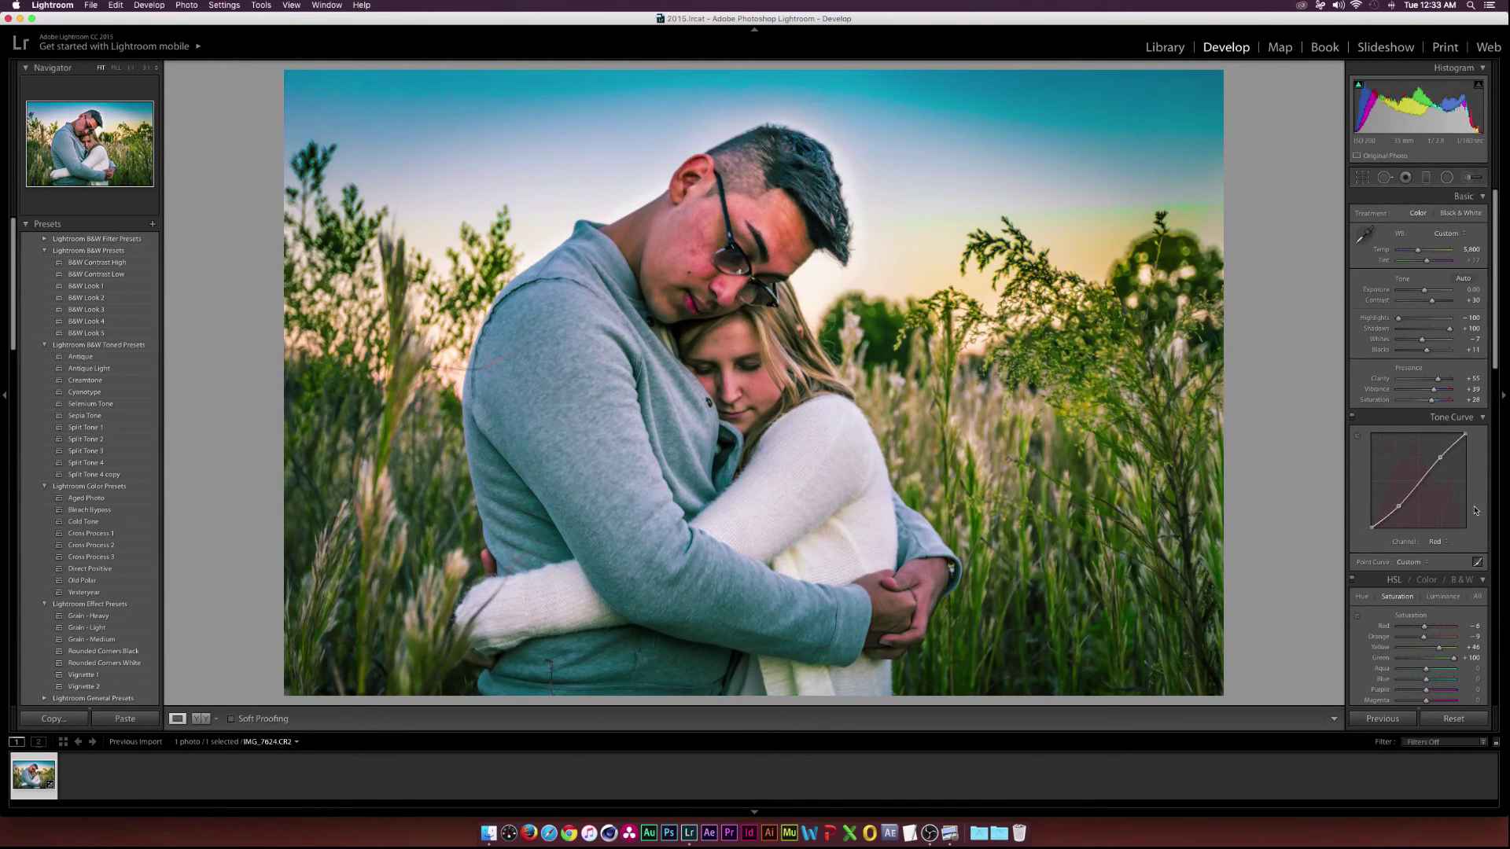
On the Green channel curve, lower the shadows slightly and raise the highlights
{"action": "left_click", "coordinate": [1435, 542]}
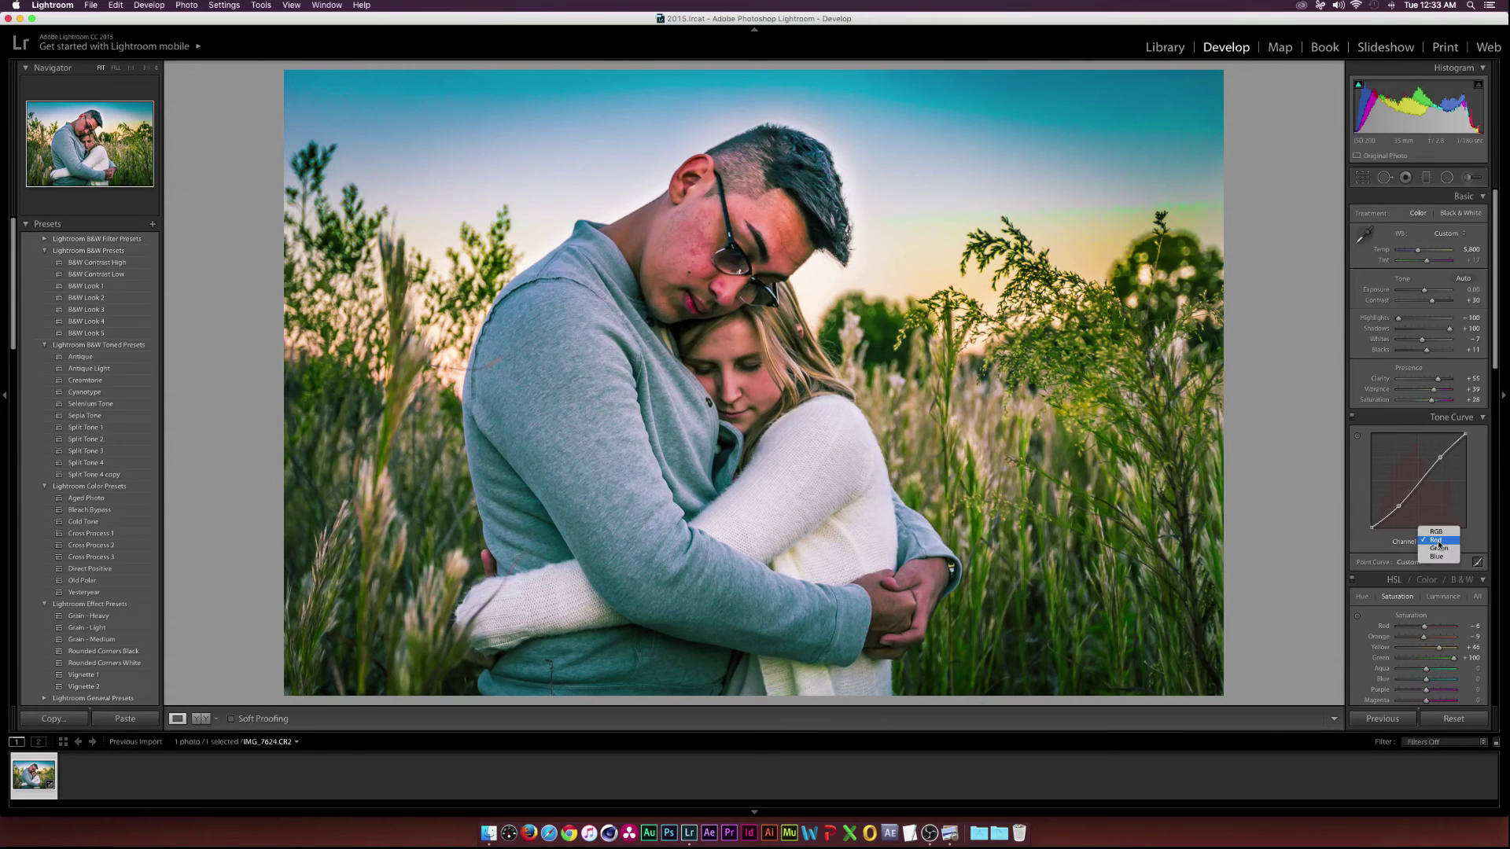
{"action": "left_click", "coordinate": [1438, 549]}
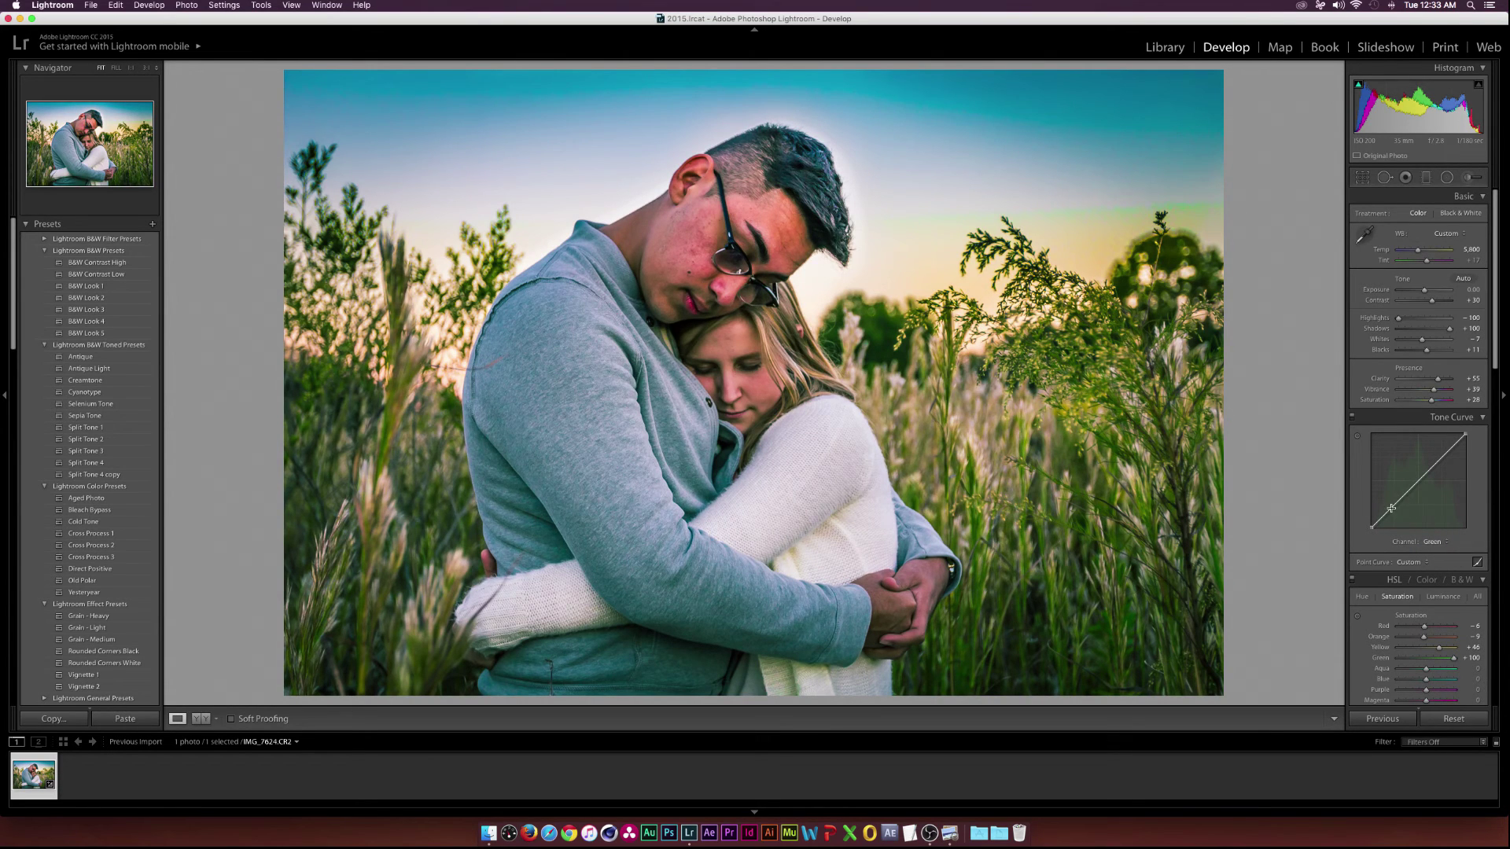
{"action": "left_click_drag", "start_coordinate": [1391, 508], "coordinate": [1393, 509]}
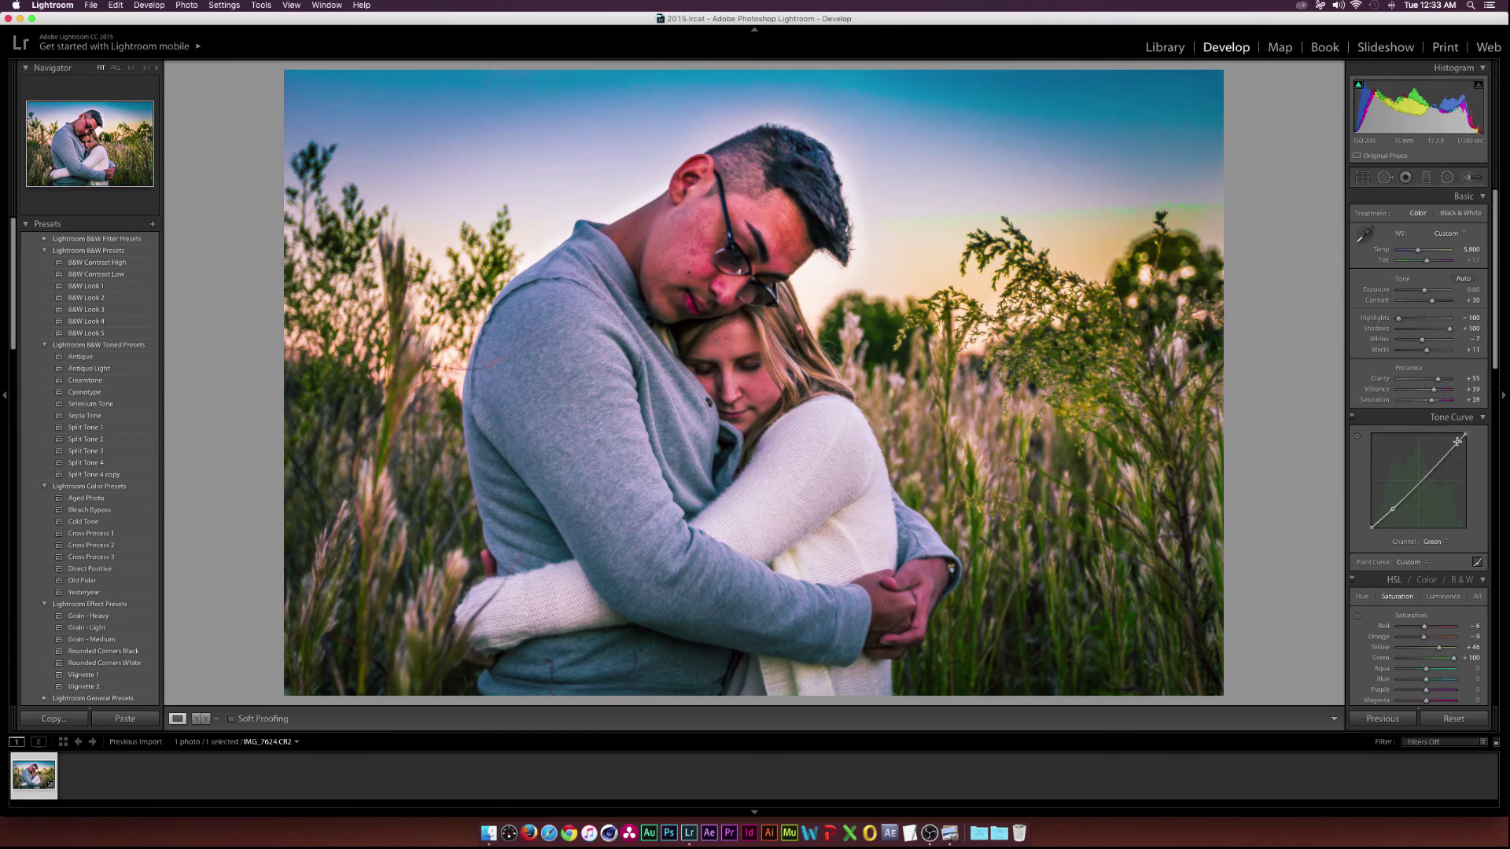
{"action": "left_click_drag", "start_coordinate": [1447, 452], "coordinate": [1444, 454]}
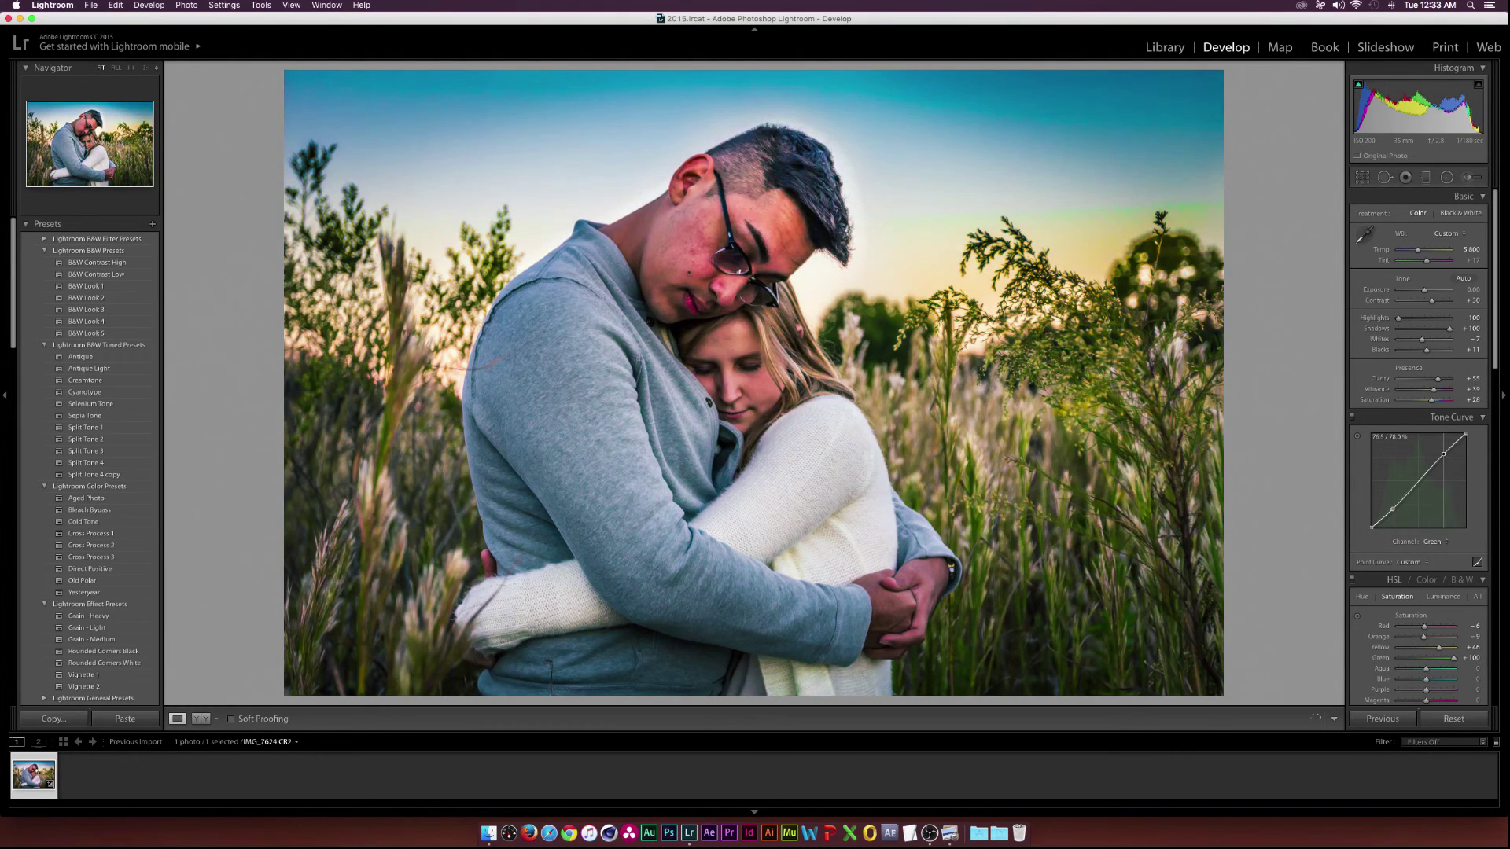
On the Blue channel curve, lower the shadows slightly and raise the highlights
{"action": "left_click", "coordinate": [1435, 541]}
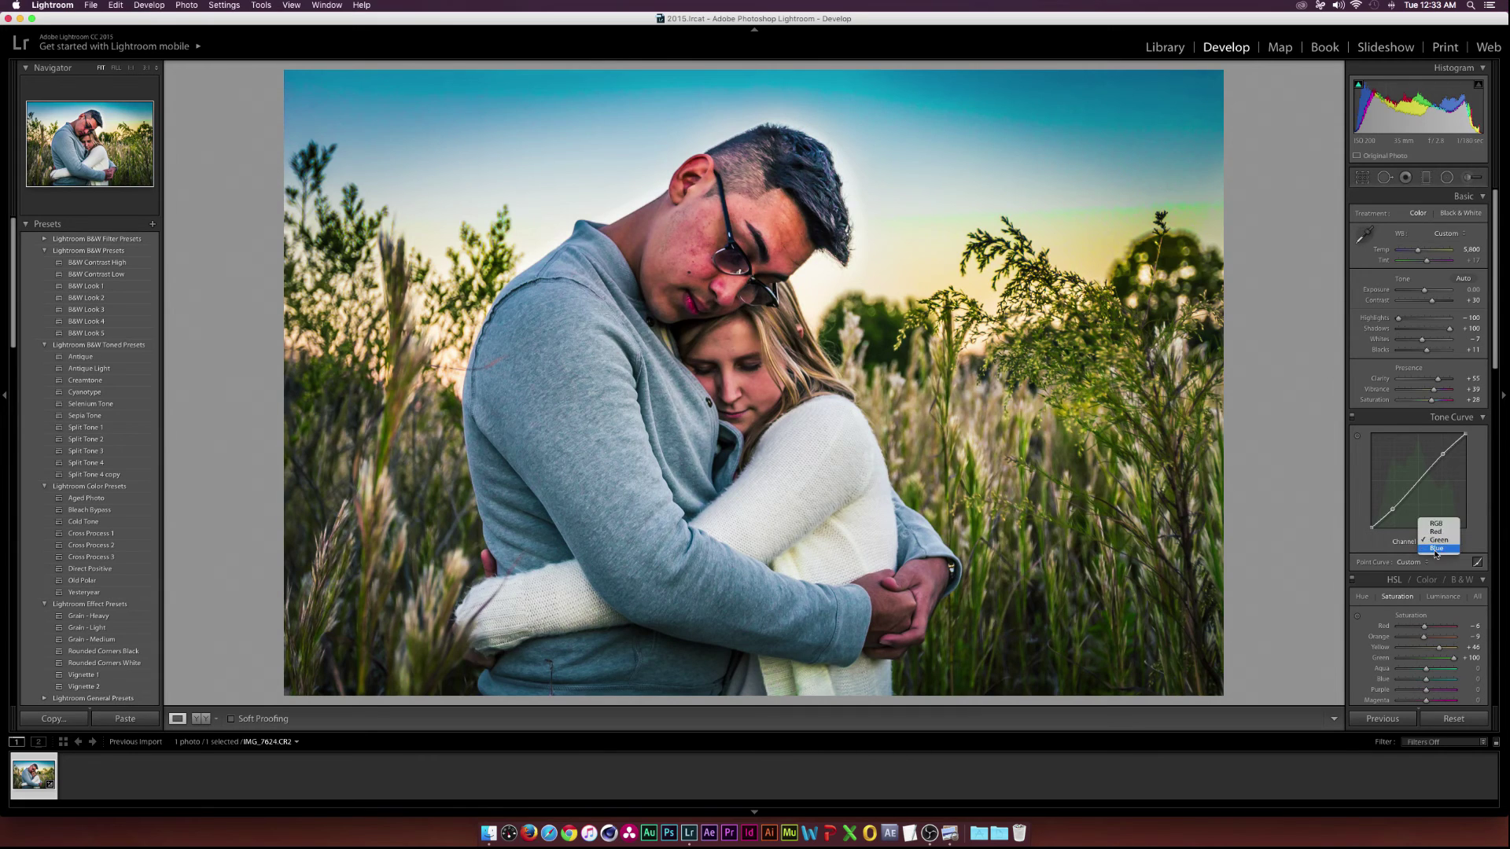
{"action": "left_click", "coordinate": [1435, 552]}
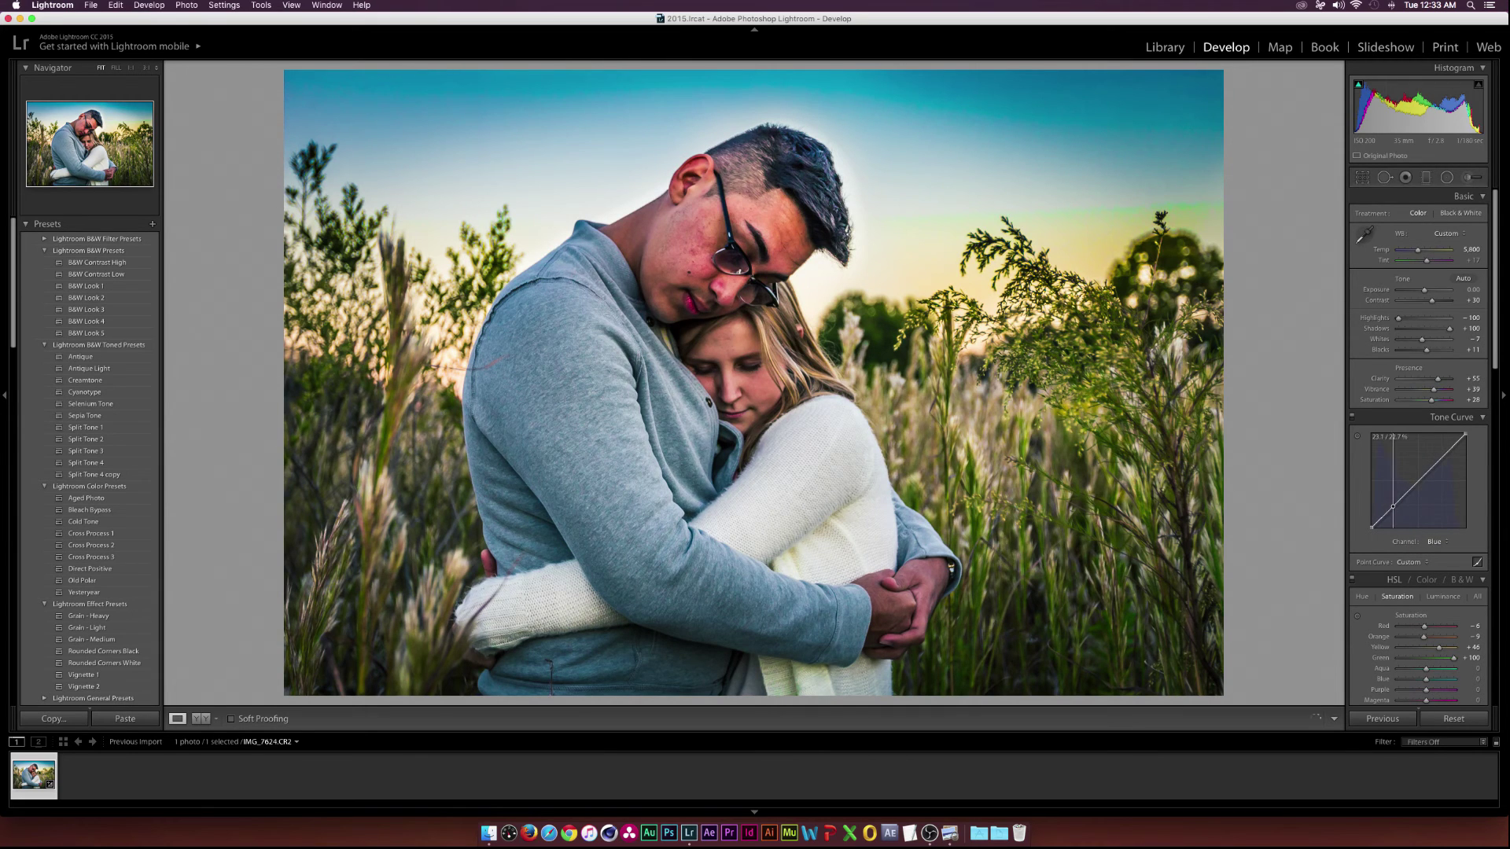
{"action": "left_click_drag", "start_coordinate": [1396, 510], "coordinate": [1395, 507]}
{"action": "left_click_drag", "start_coordinate": [1439, 460], "coordinate": [1438, 455]}
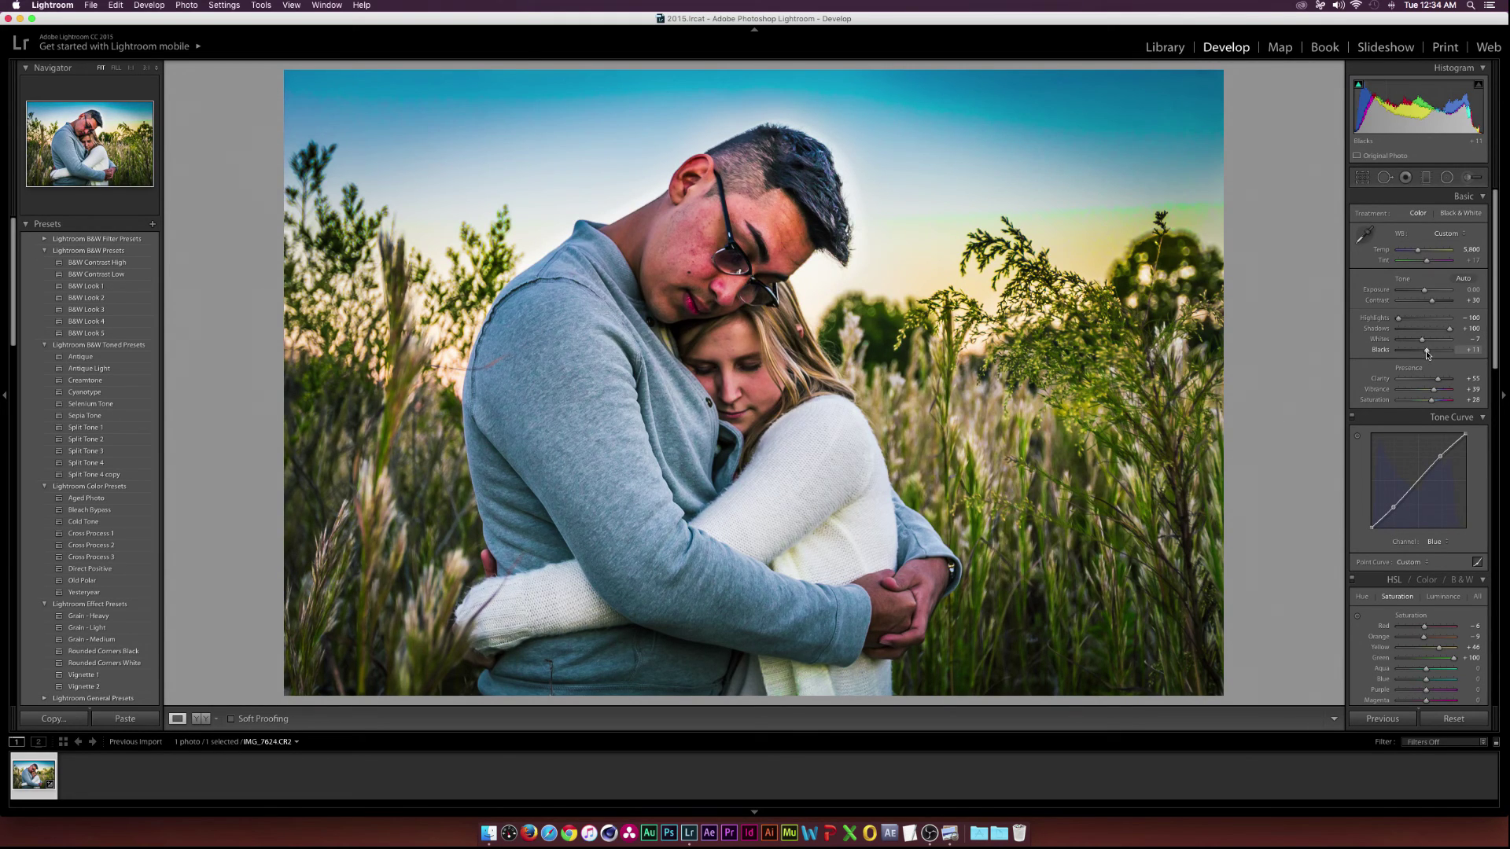
Drag the Basic panel's Blacks slider from +12 up to +29
{"action": "left_click_drag", "start_coordinate": [1427, 353], "coordinate": [1431, 351]}
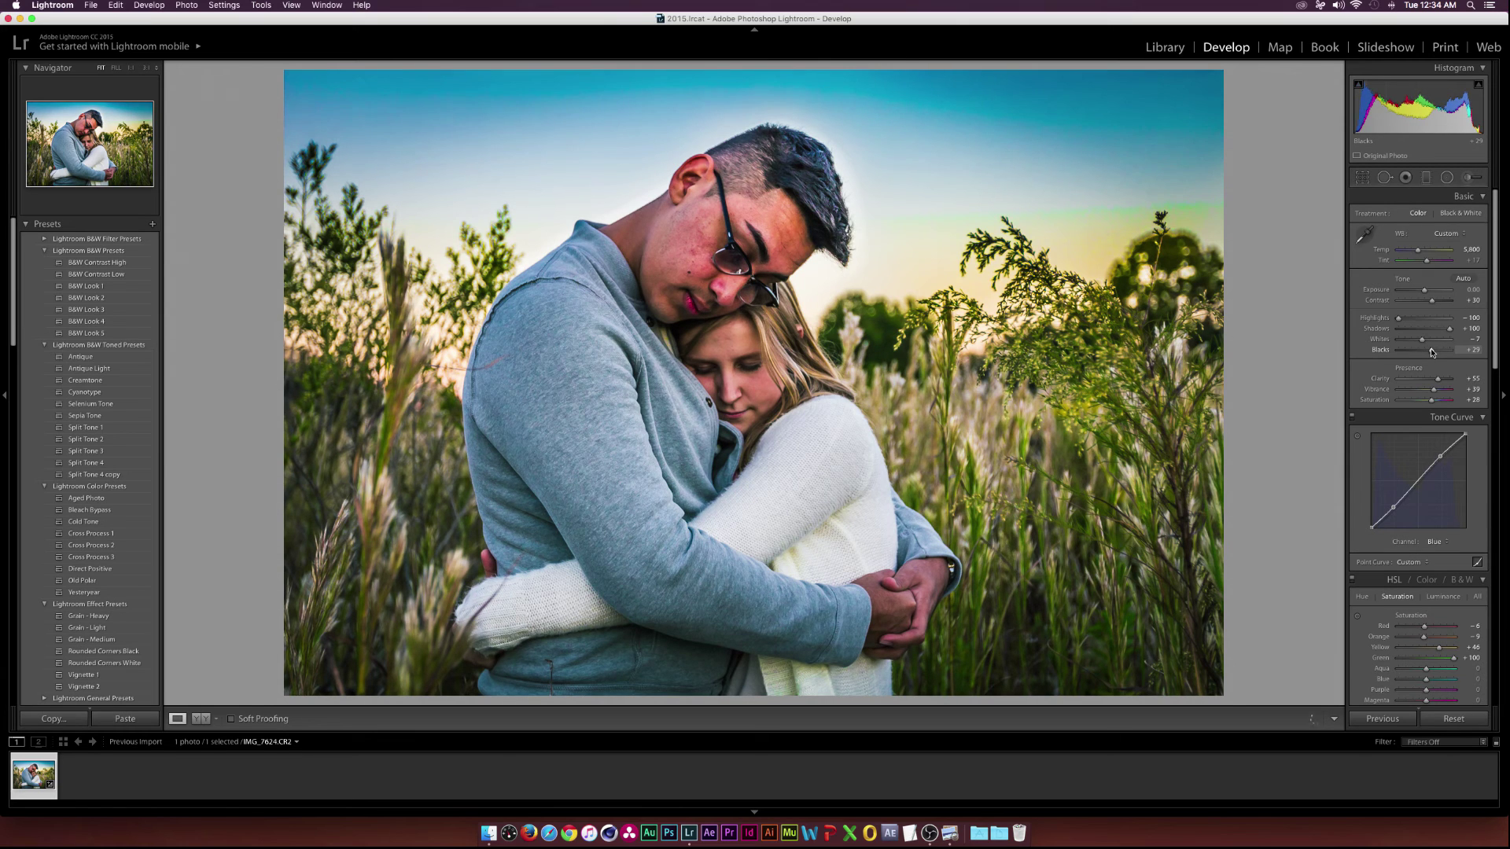